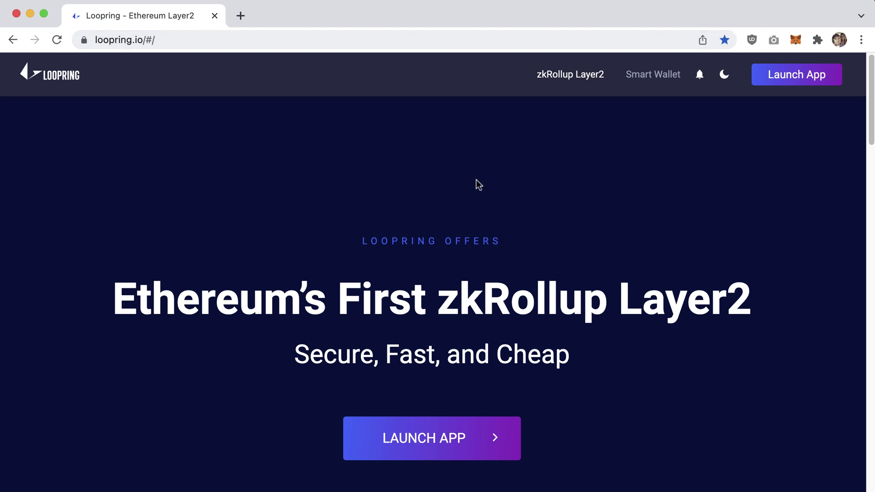
Step: Scroll the Loopring landing page and highlight the 'Secure, Fast, and Cheap' tagline
scroll(298, 228, "down", 1)
scroll(298, 228, "down", 2)
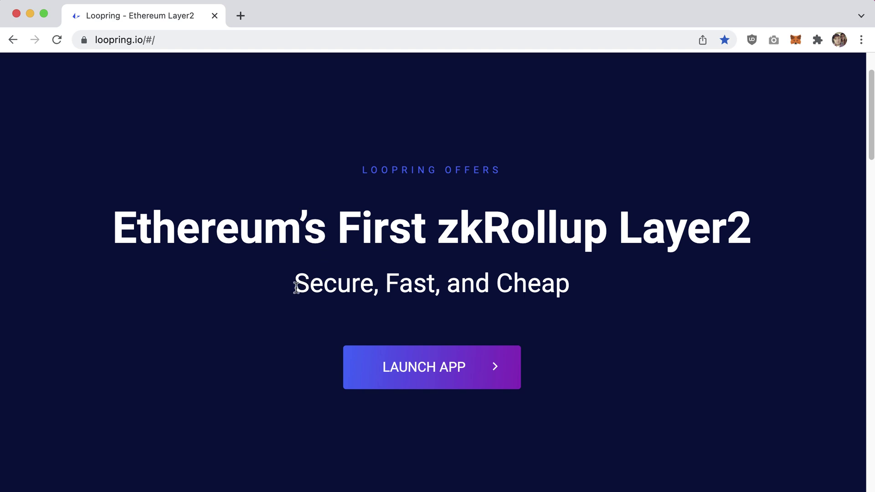
left_click_drag(293, 286, 570, 287)
left_click(385, 282)
scroll(418, 285, "up", 2)
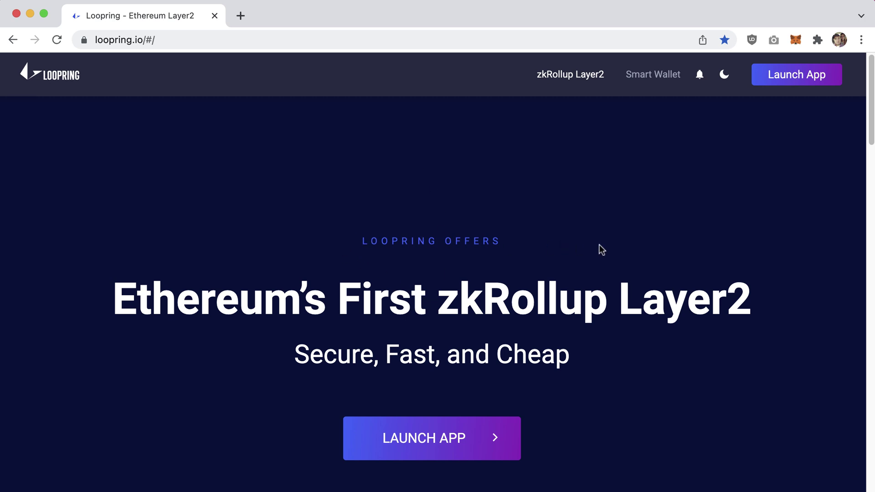
Step: Check the 0.0337 ETH balance in MetaMask, then launch the Loopring app
left_click(796, 40)
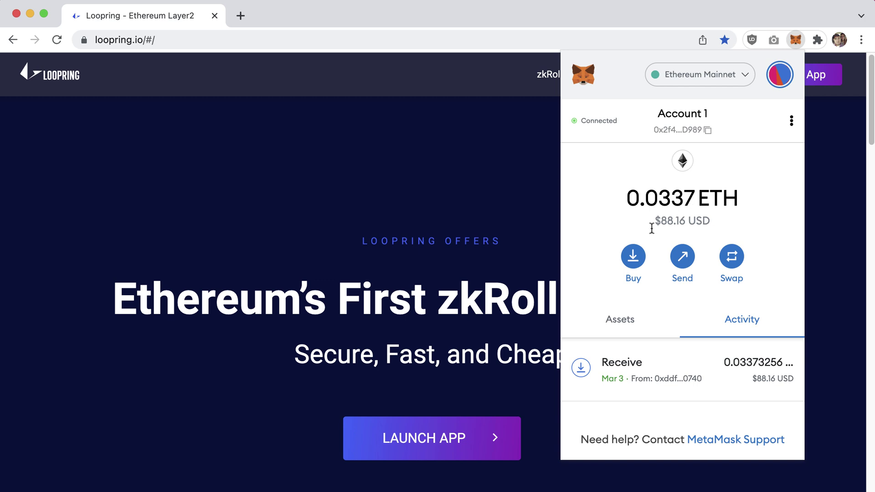
left_click_drag(741, 199, 631, 198)
left_click(649, 199)
left_click(379, 221)
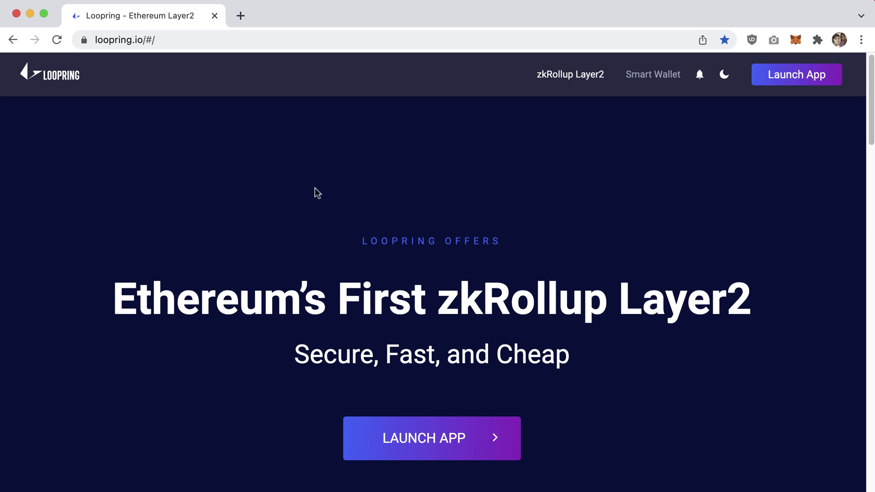
left_click(446, 438)
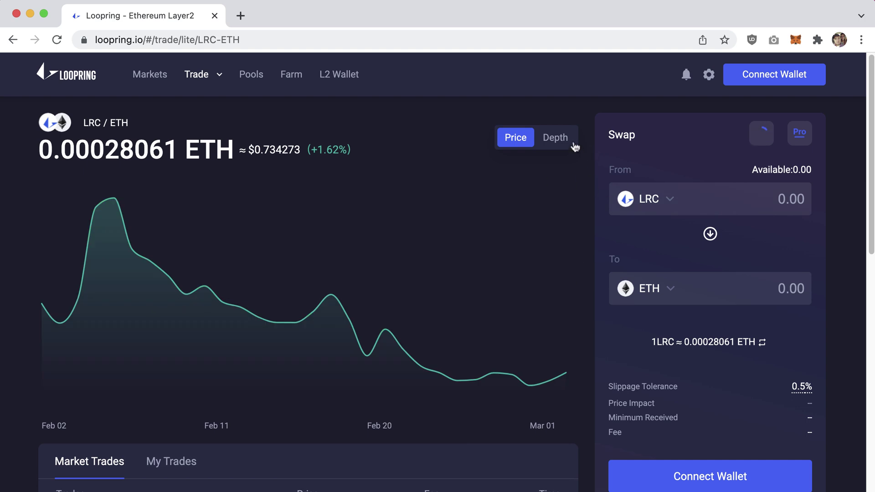
Step: Connect the MetaMask wallet using Connect Wallet in the Swap panel
scroll(589, 237, "down", 7)
scroll(589, 244, "up", 7)
left_click(710, 478)
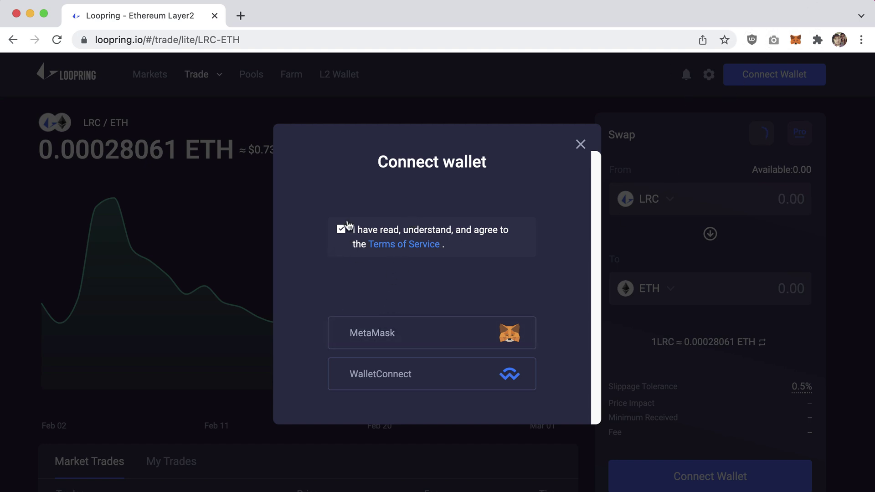
left_click(430, 338)
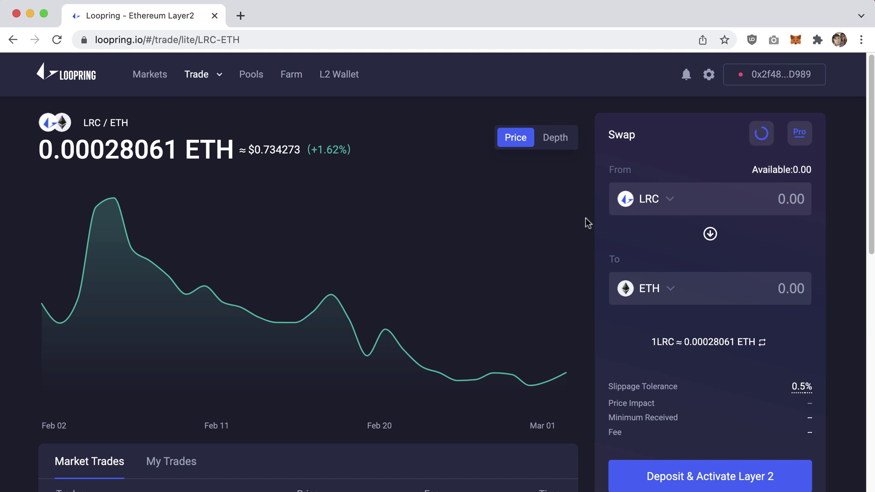
scroll(582, 237, "down", 1)
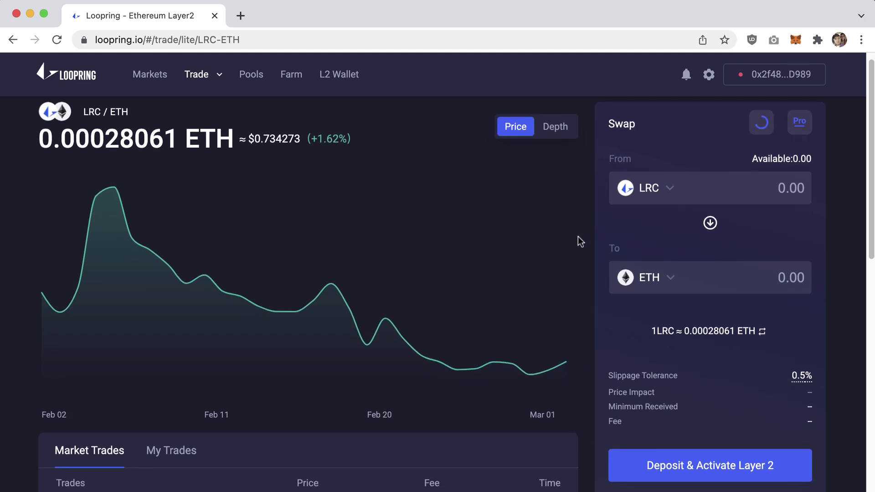
scroll(577, 236, "down", 1)
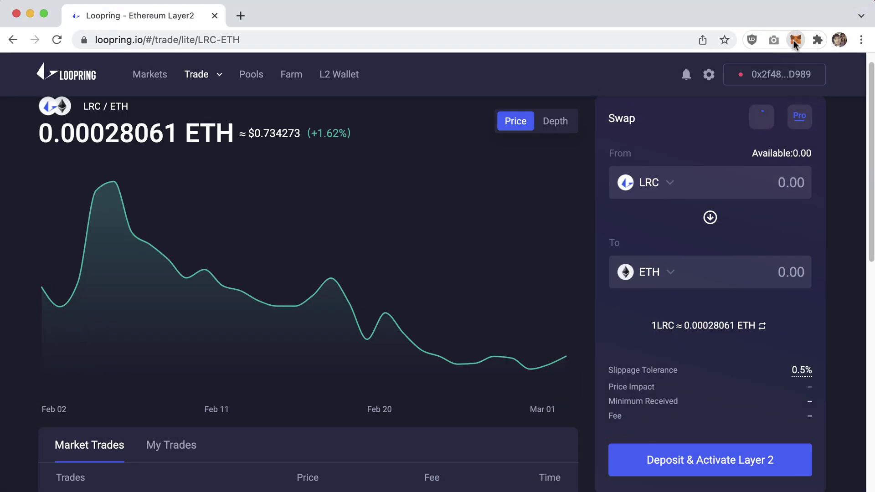
left_click(795, 42)
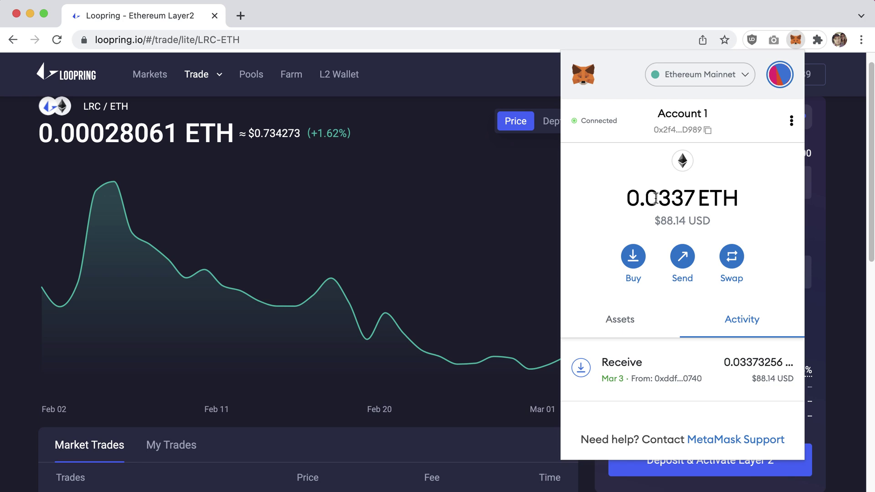
left_click_drag(735, 198, 622, 200)
left_click(673, 194)
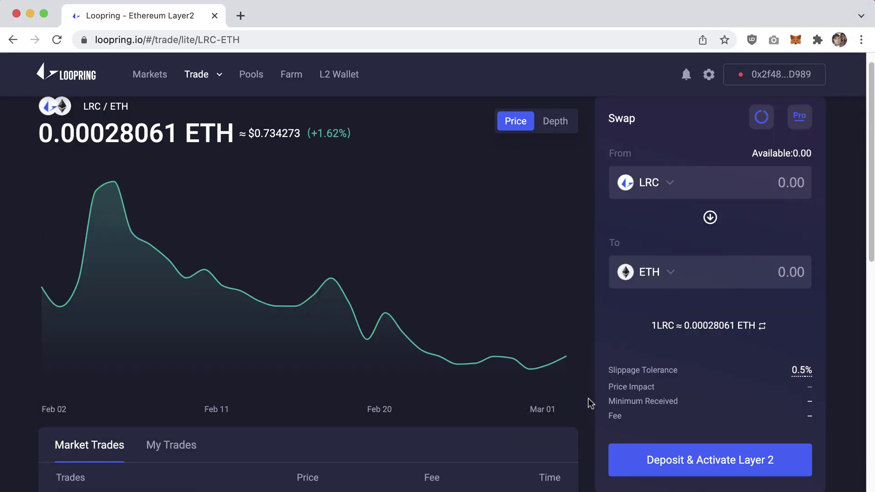
Step: Open the Deposit & Activate Layer 2 form and clear the default ETH amount
left_click(691, 458)
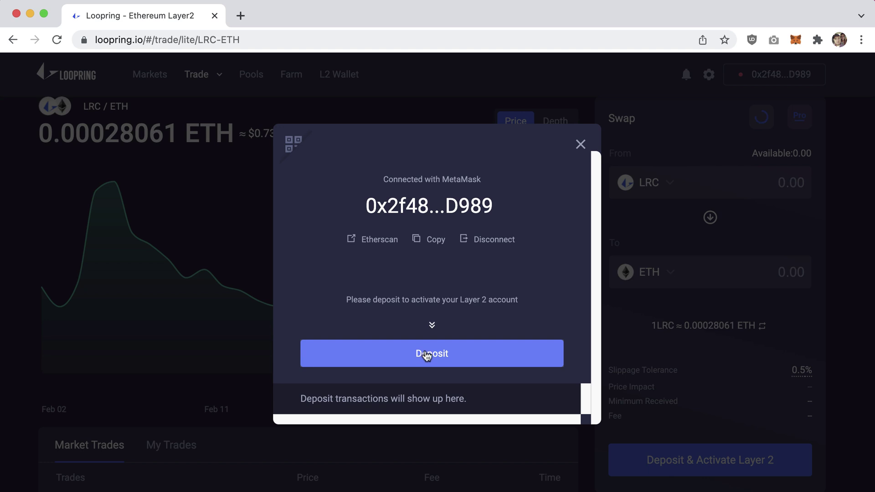
left_click(436, 354)
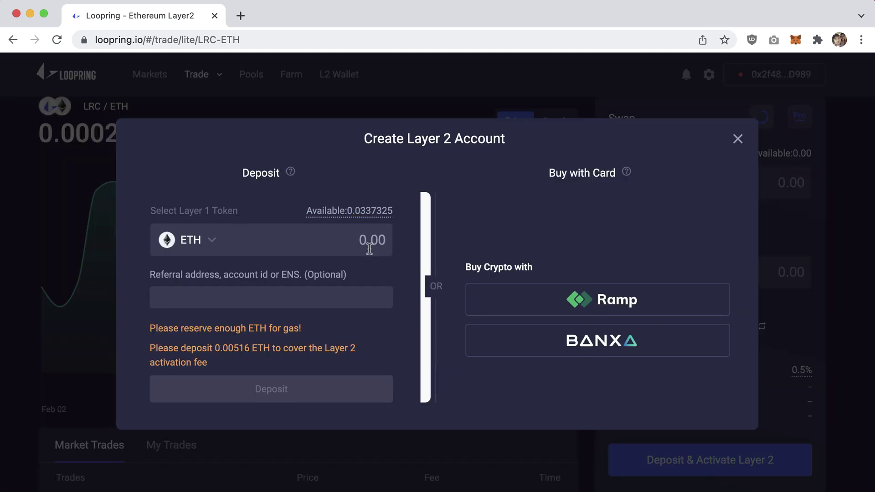
left_click(377, 242)
key("BackSpace")
key("BackSpace")
key("BackSpace")
key("BackSpace")
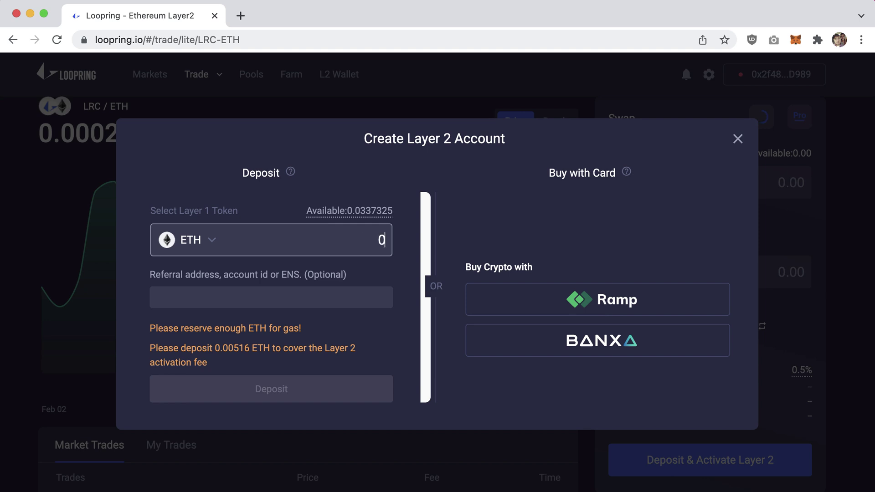
Step: Enter 0.03 as the ETH deposit amount
type("3")
key("BackSpace")
type("0")
key("BackSpace")
type("33")
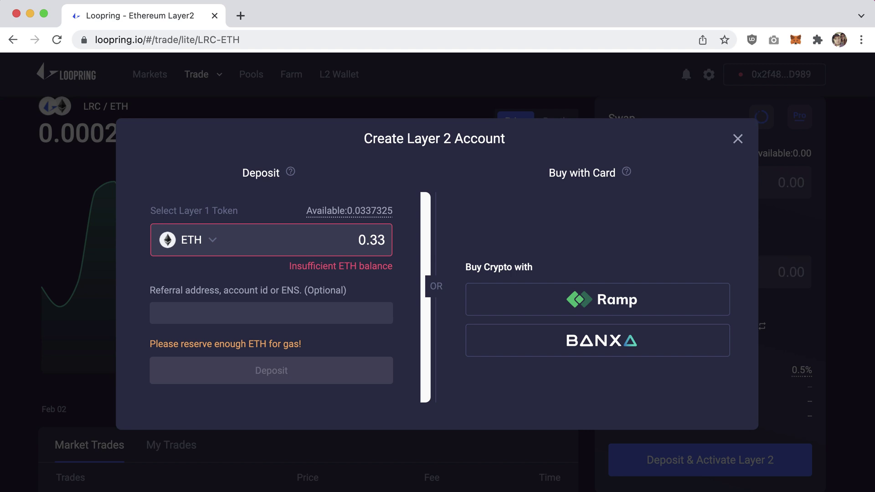
key("BackSpace")
type("0")
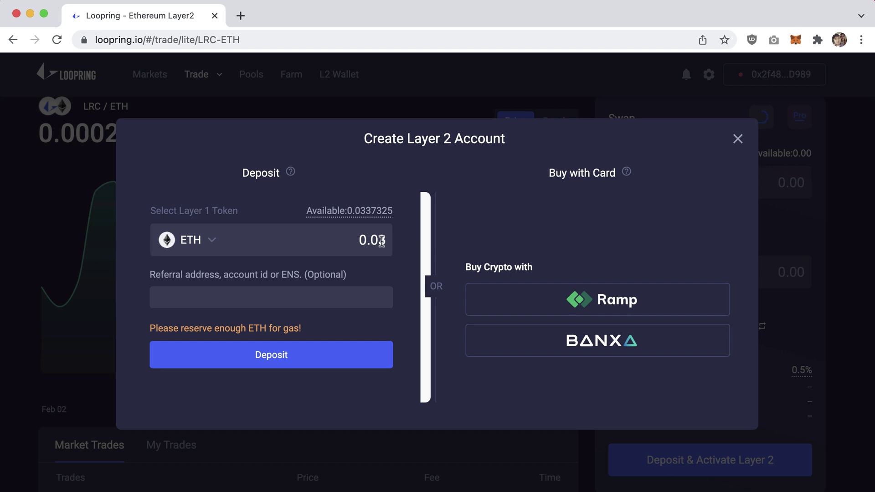
left_click_drag(379, 240, 387, 241)
left_click(377, 241)
left_click(379, 241)
Step: Submit the 0.03 ETH deposit and review the MetaMask request
left_click(286, 356)
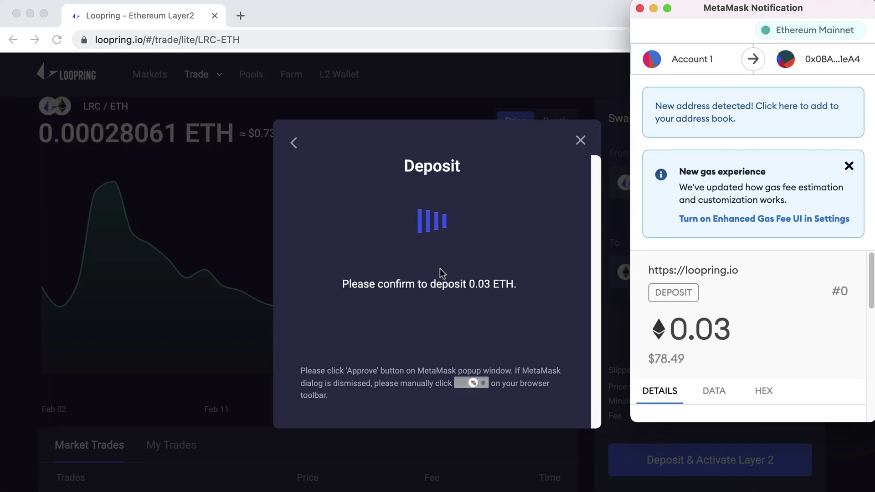
left_click_drag(871, 279, 868, 376)
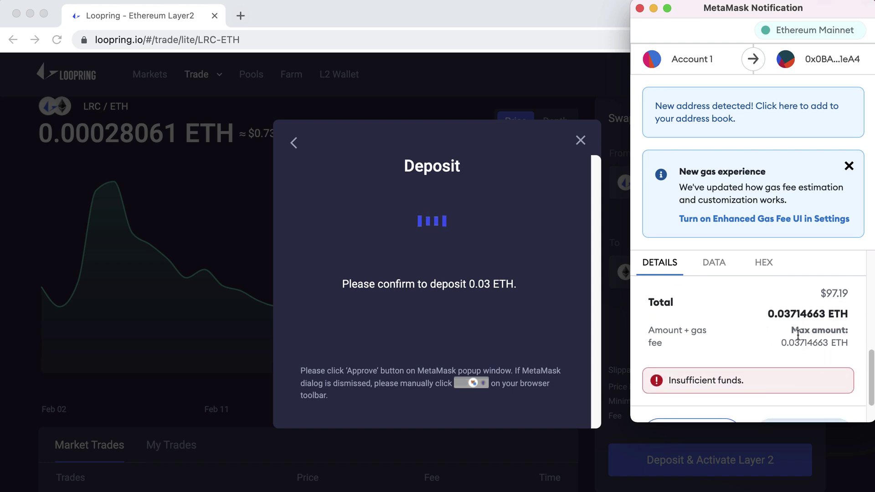
scroll(801, 336, "up", 3)
scroll(801, 337, "up", 3)
Step: Note the $18.70 gas fee and reject the deposit for insufficient funds
left_click_drag(821, 350, 850, 351)
left_click(857, 351)
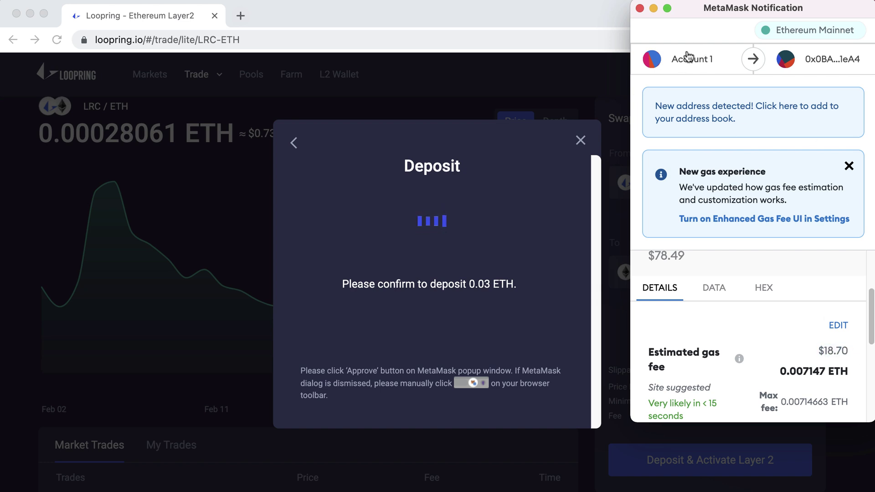
left_click(640, 8)
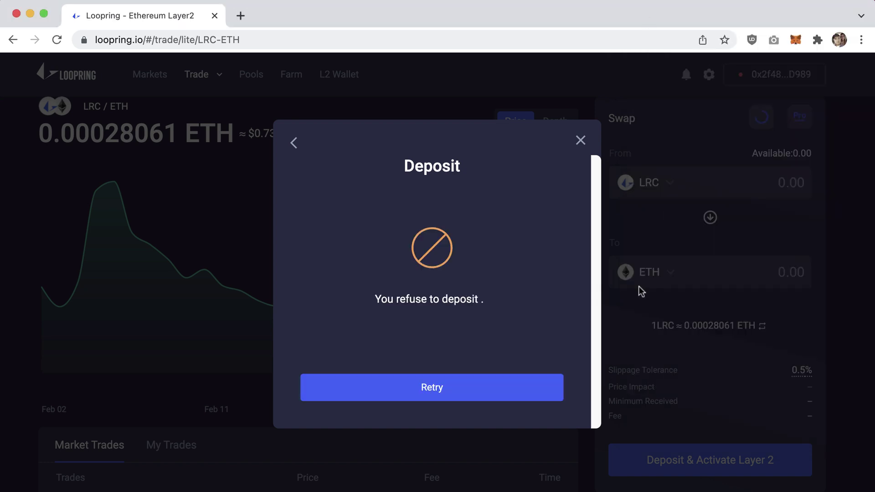
Step: Retry the deposit with the amount changed to 0.02 ETH
left_click(483, 389)
left_click(381, 237)
left_click_drag(386, 240, 378, 242)
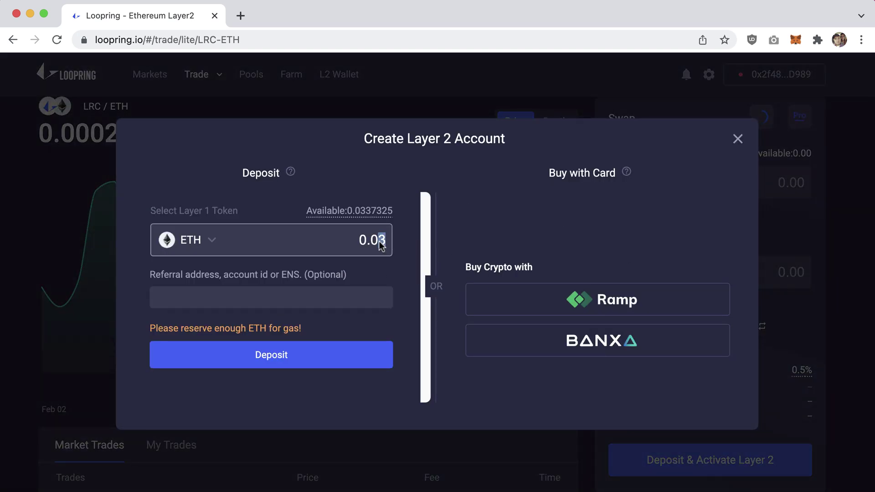
left_click(411, 298)
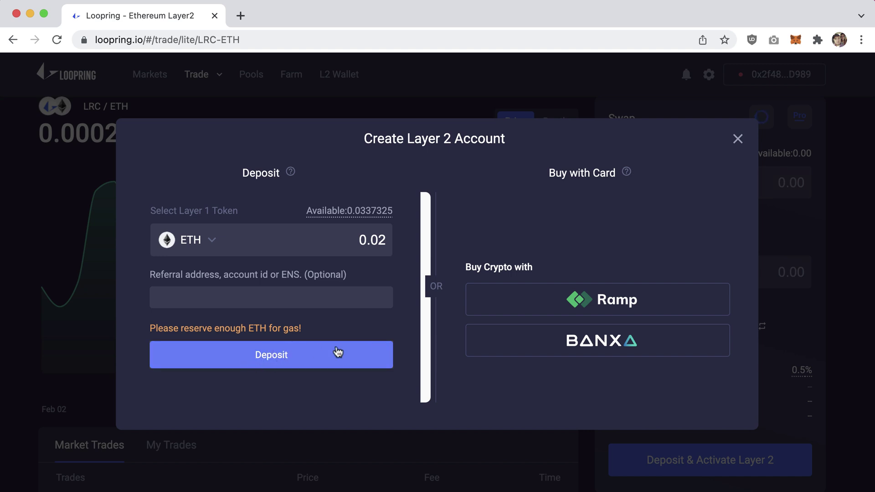
Step: Submit the 0.02 ETH deposit, confirm it in MetaMask, and close the notice
left_click(274, 355)
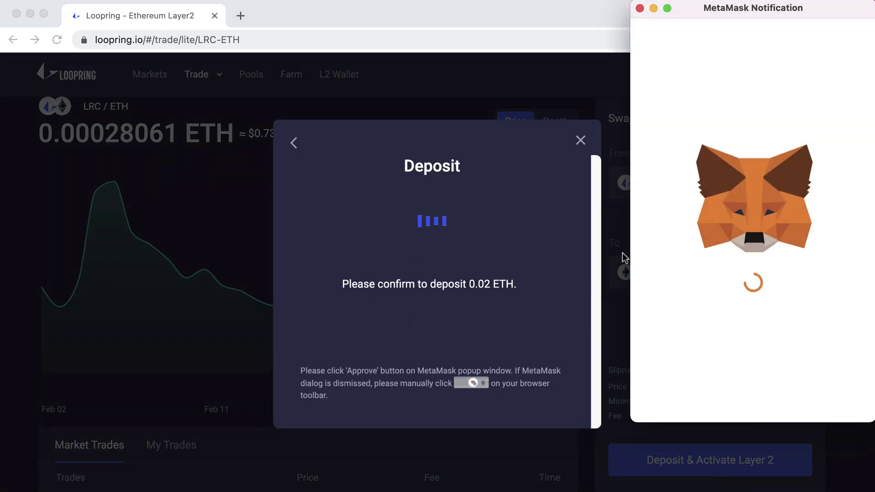
left_click_drag(871, 299, 871, 419)
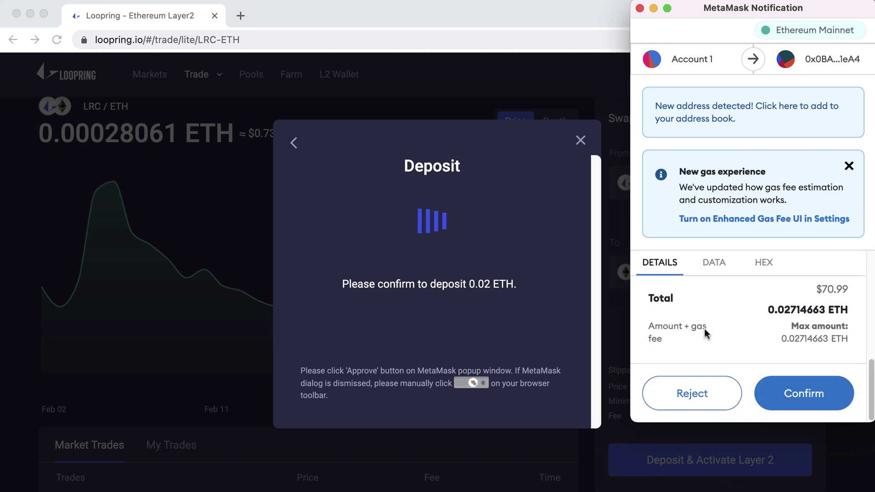
left_click(801, 394)
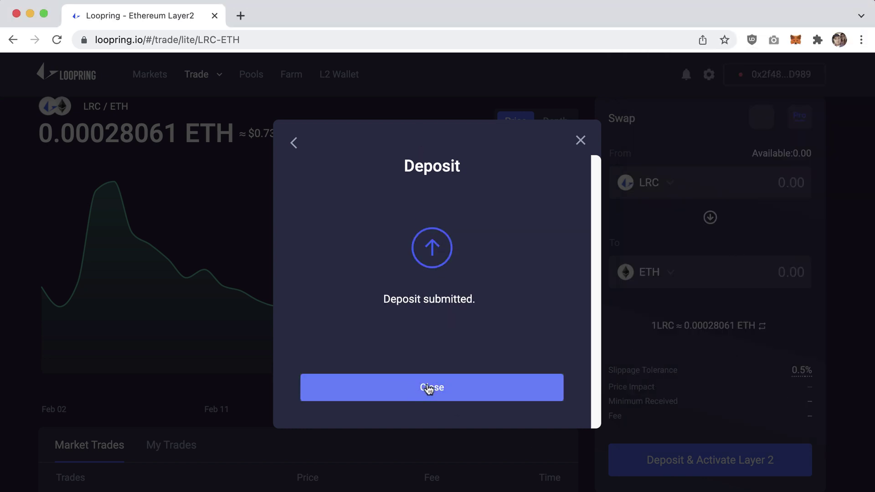
left_click(431, 389)
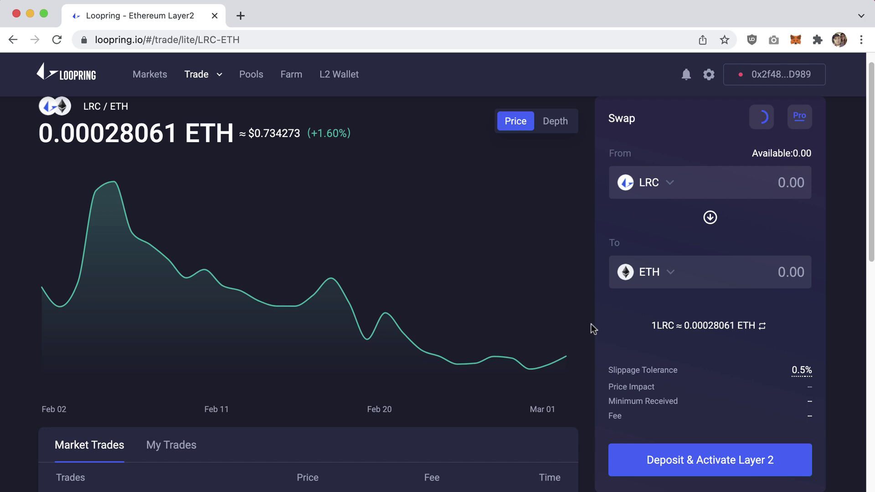
mouse_move(385, 351)
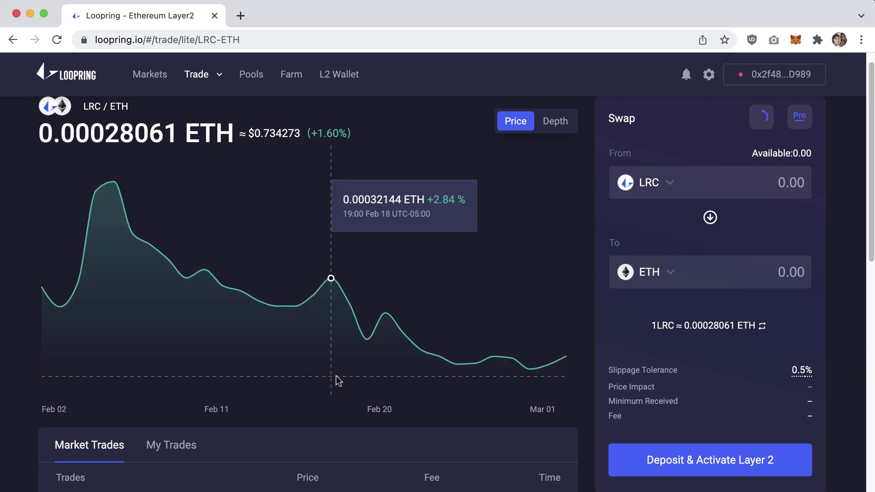
Step: Activate the Layer 2 account from L2 Wallet, accepting the fee and signing in MetaMask
left_click(337, 78)
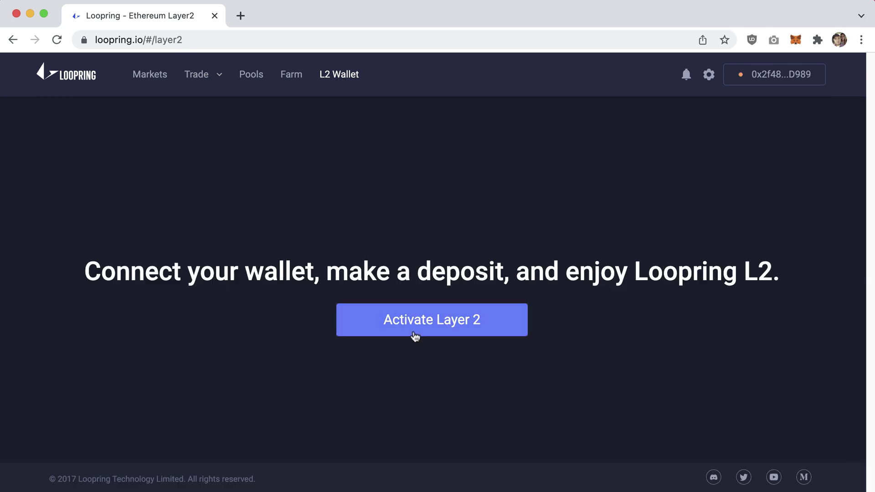
left_click(440, 322)
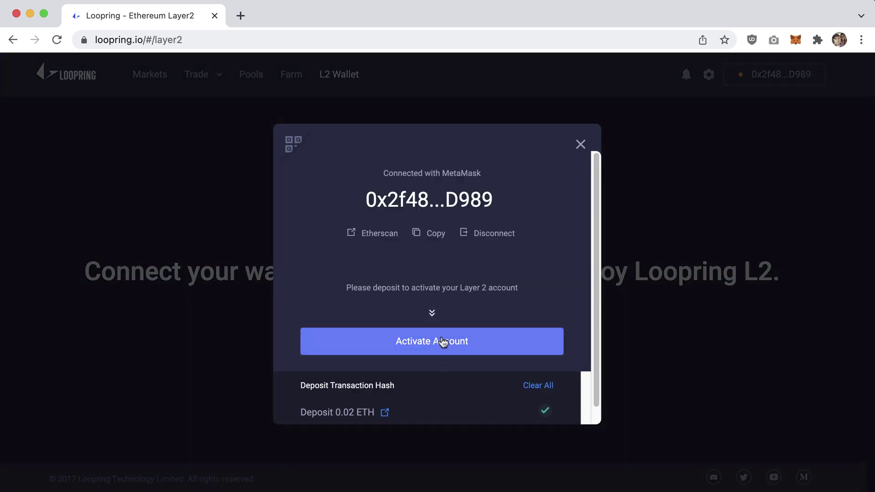
left_click(444, 340)
left_click(446, 335)
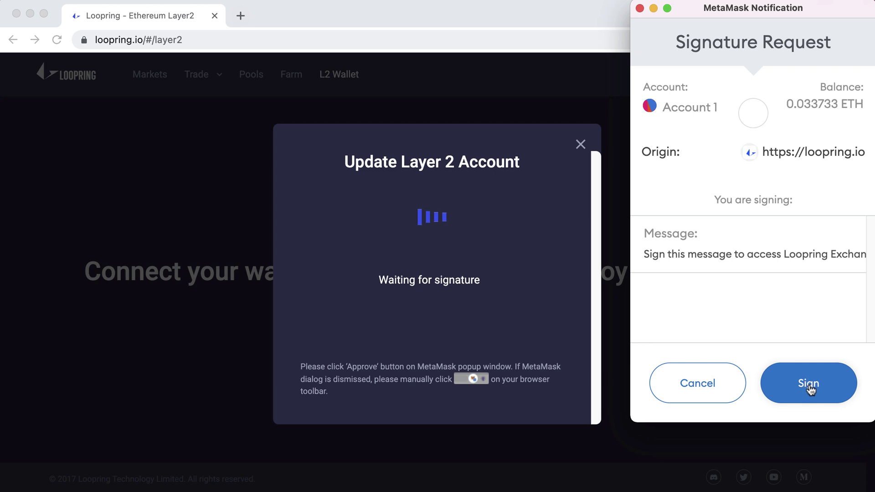
left_click(807, 385)
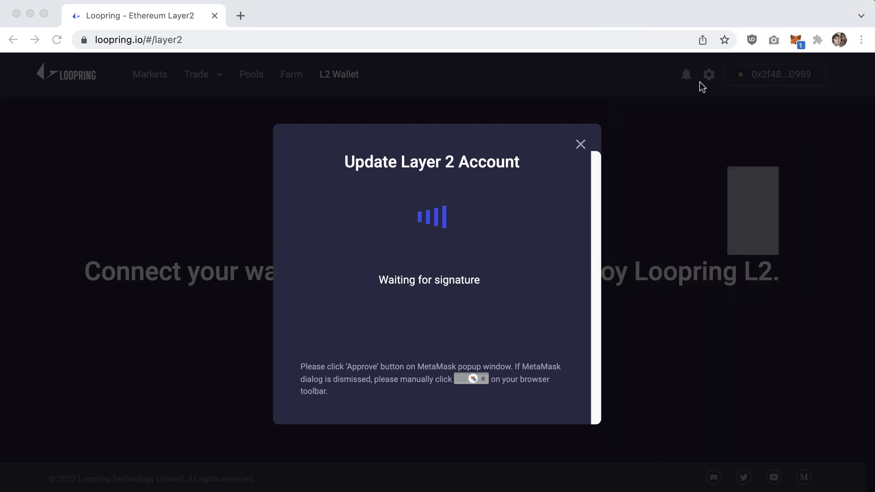
scroll(717, 266, "down", 5)
left_click(799, 388)
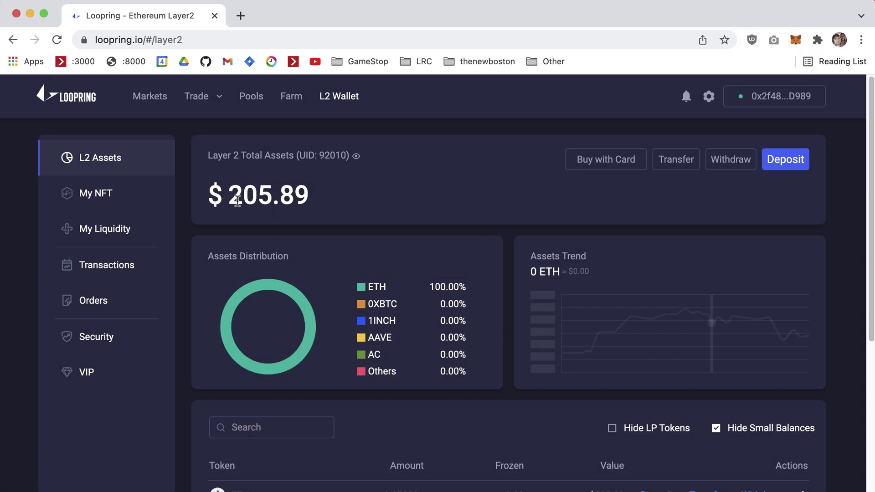
Step: Note the 205.89 total balance, then open the simple LRC/ETH trade page from Trade
left_click_drag(237, 201, 310, 200)
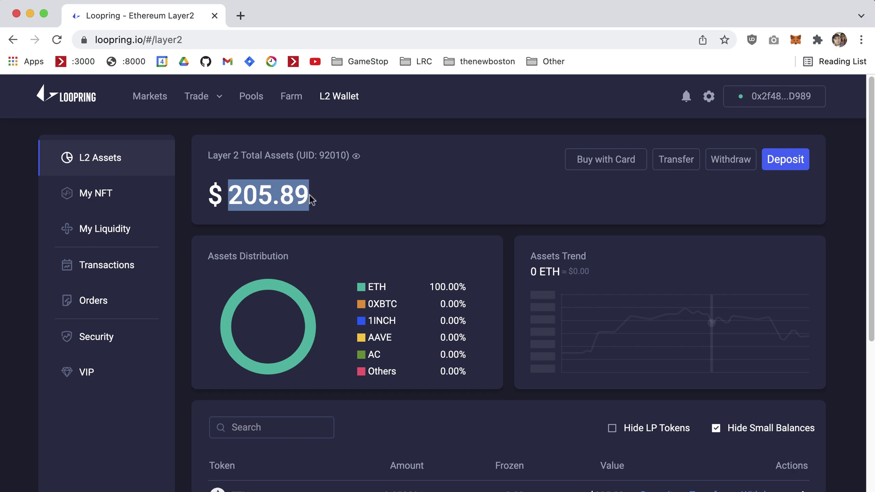
left_click(191, 201)
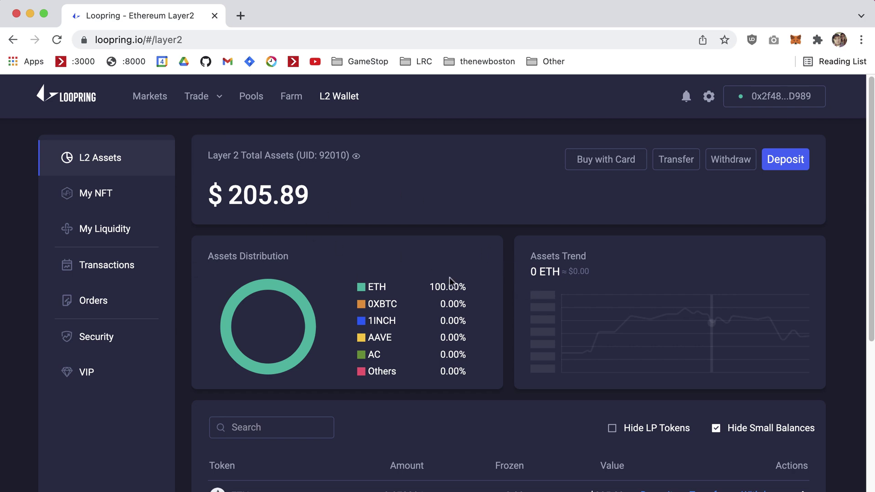
mouse_move(197, 103)
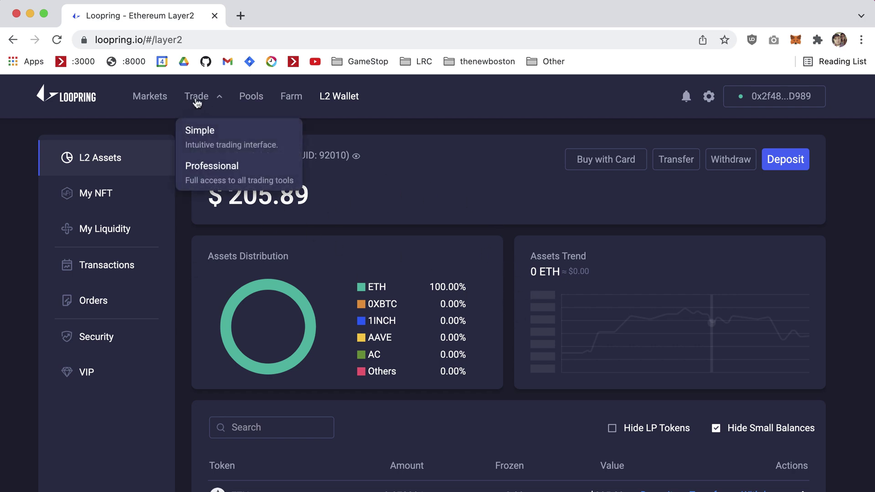
left_click(213, 140)
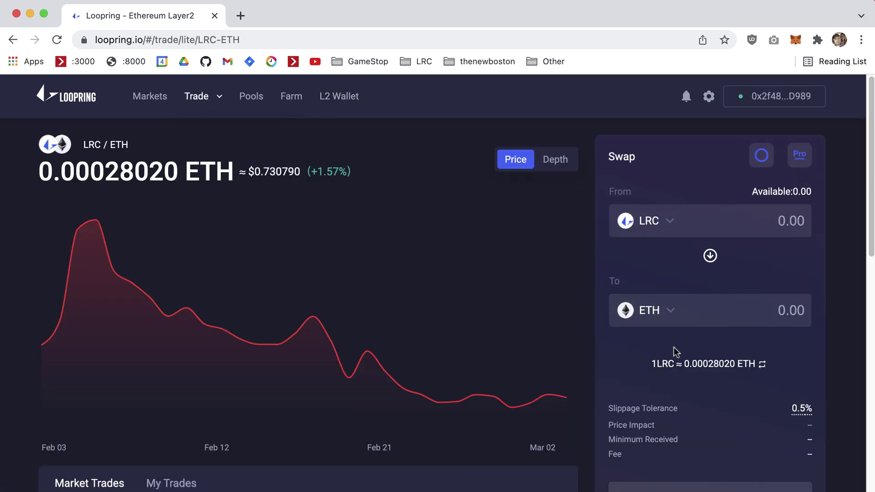
scroll(603, 294, "down", 2)
scroll(593, 299, "up", 2)
Step: Return to the Loopring home page and relaunch the trading app
left_click(65, 100)
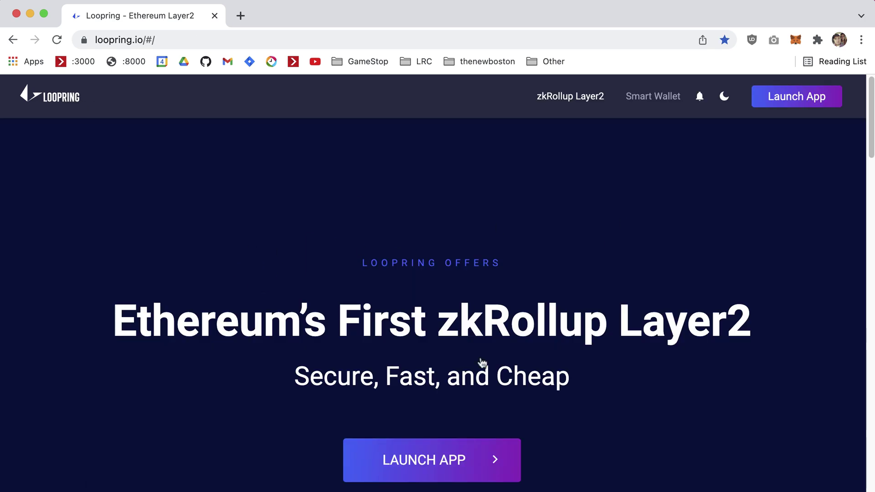
left_click(439, 459)
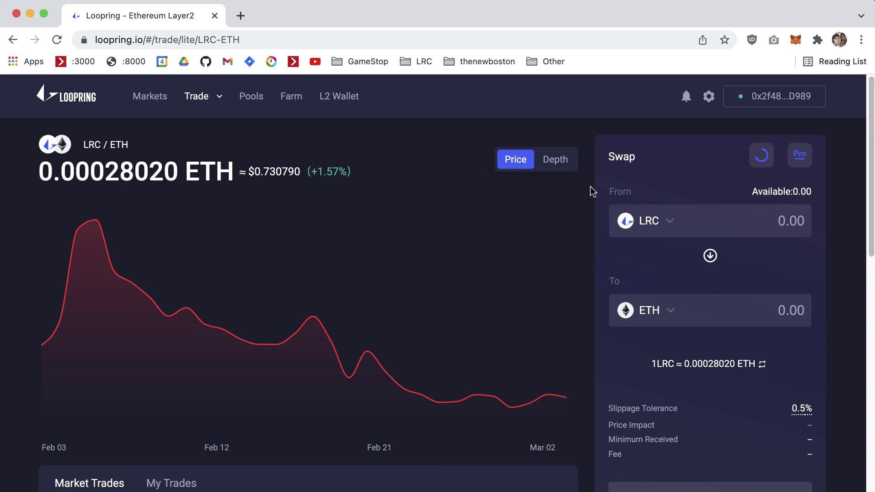
scroll(586, 196, "down", 1)
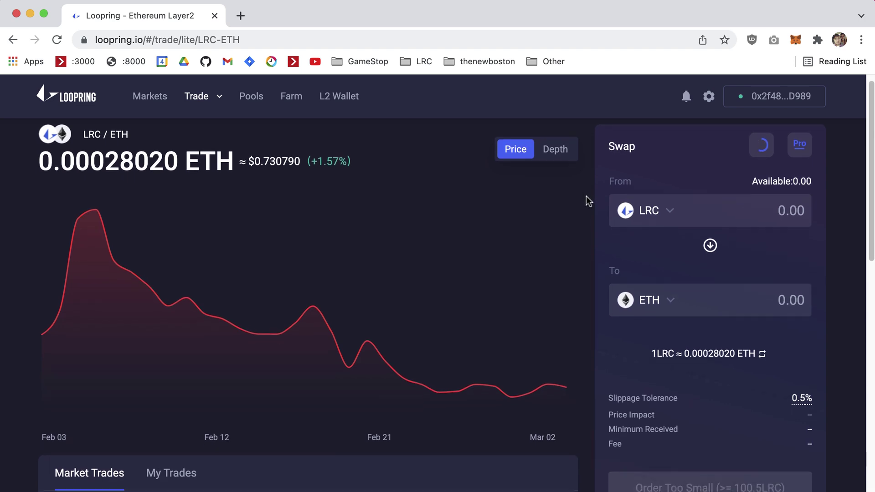
Step: Swap 0.04 ETH for 142.31 LRC on the simple swap form
left_click(654, 210)
left_click(766, 197)
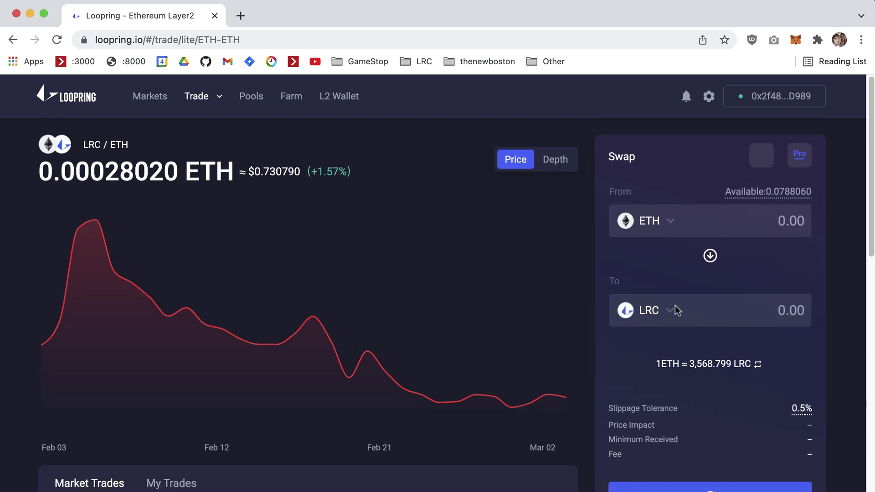
left_click(787, 195)
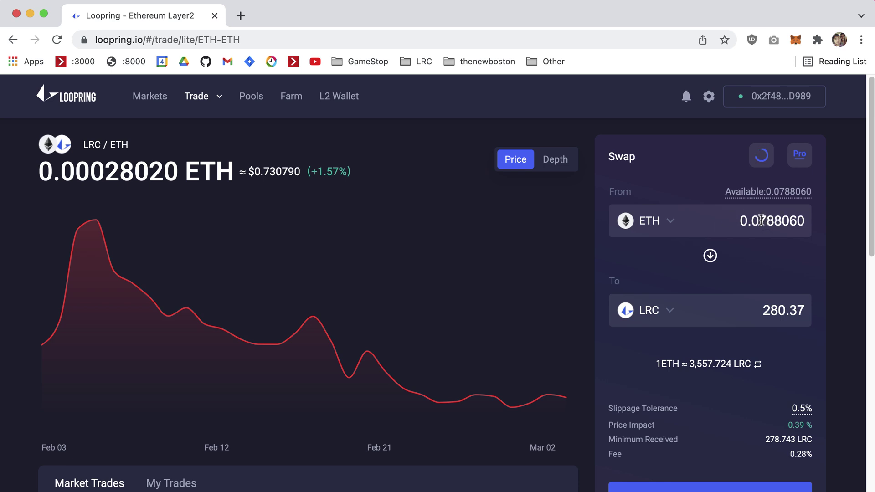
left_click_drag(759, 223, 826, 231)
type("4")
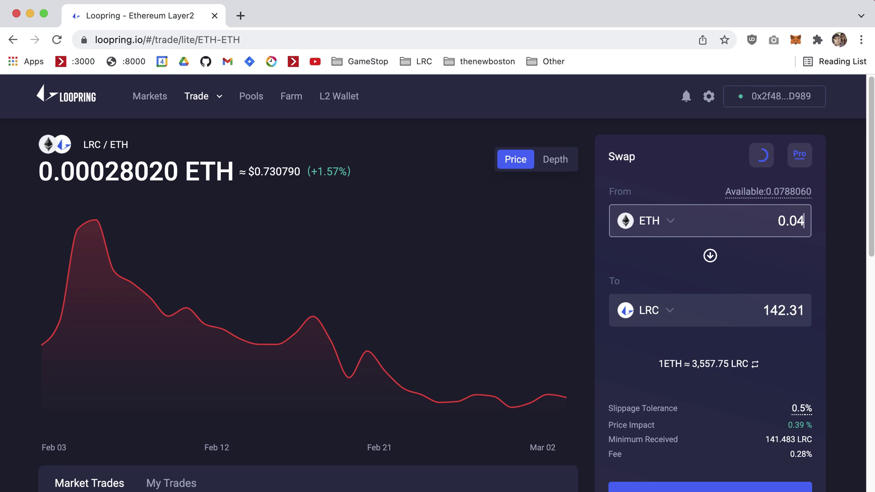
left_click(793, 250)
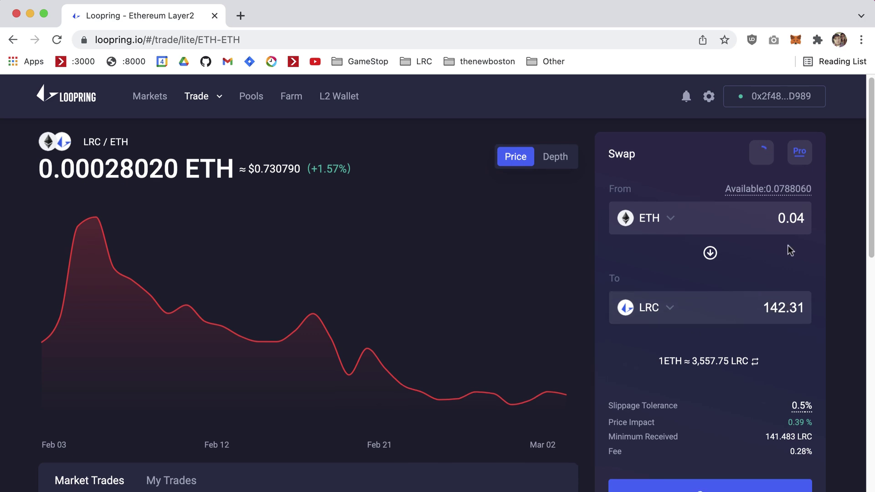
scroll(786, 273, "down", 1)
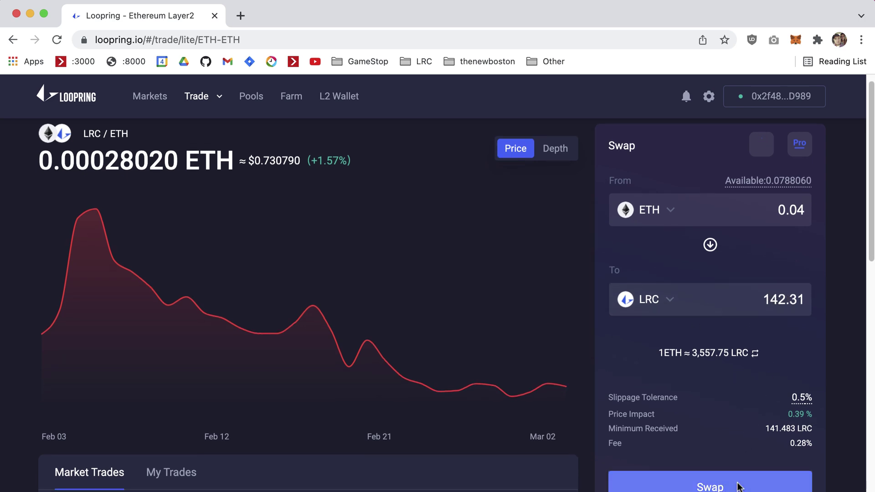
left_click(789, 482)
scroll(777, 376, "down", 3)
scroll(770, 377, "up", 3)
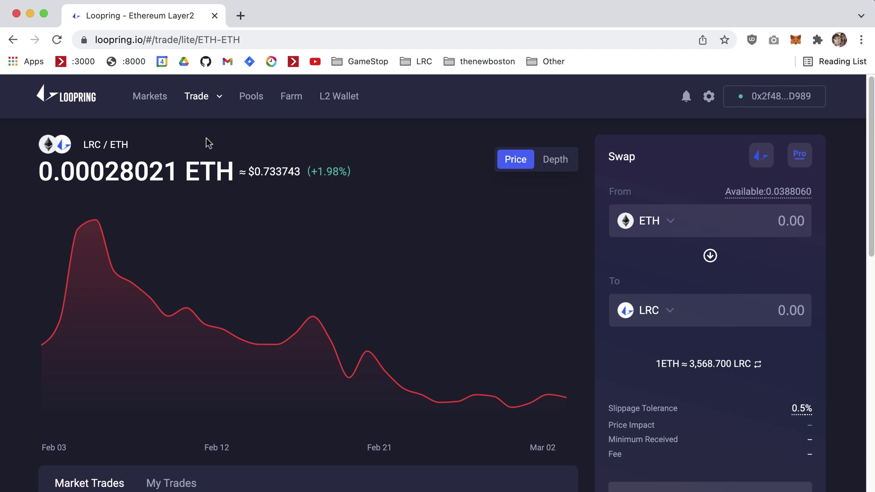
Step: Review the ETH balance on the L2 Wallet assets page
left_click(323, 110)
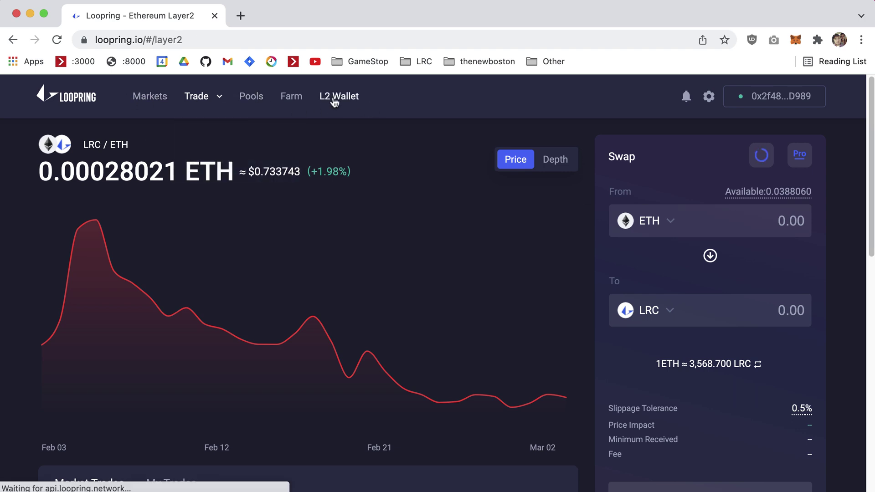
scroll(494, 210, "down", 5)
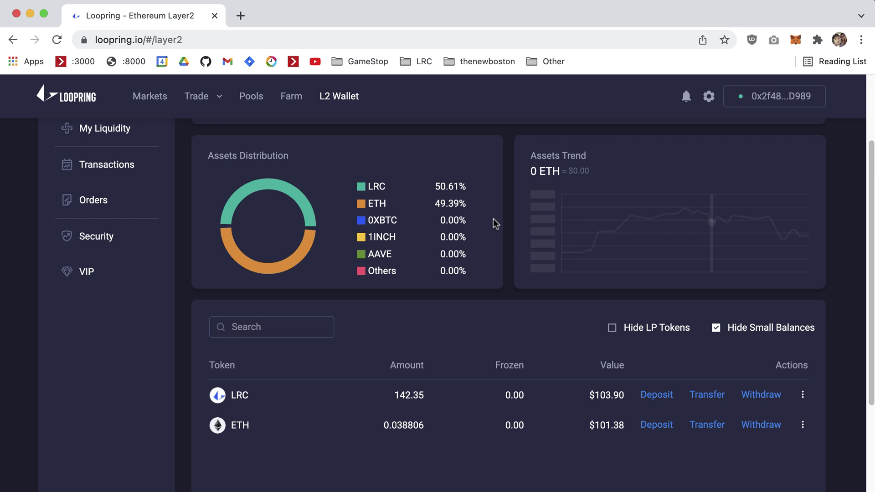
scroll(363, 296, "up", 4)
scroll(363, 297, "up", 2)
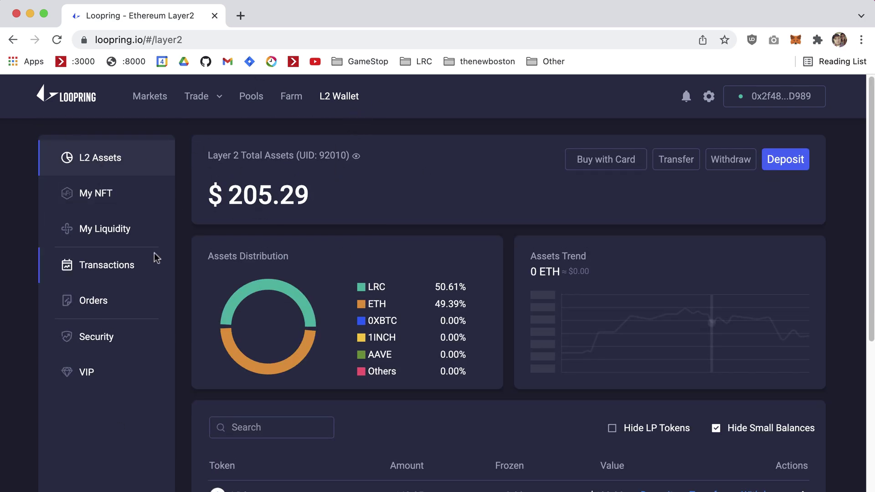
scroll(512, 269, "down", 5)
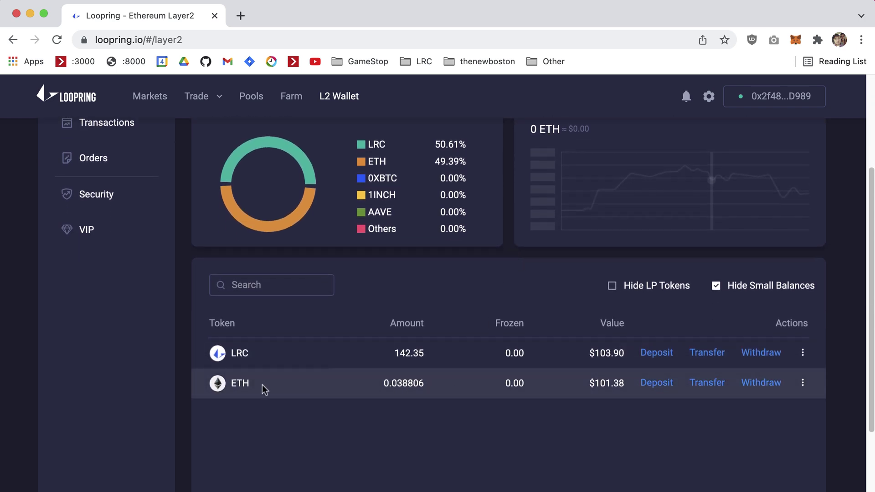
left_click_drag(384, 383, 415, 382)
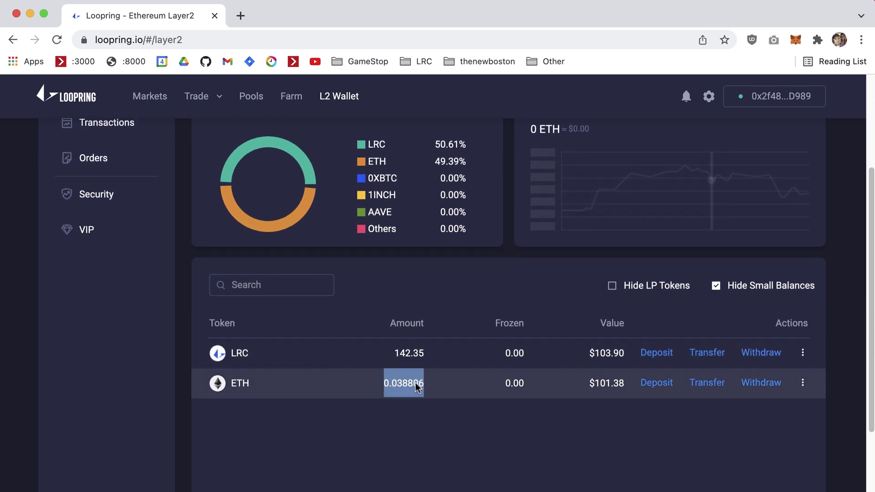
left_click(397, 386)
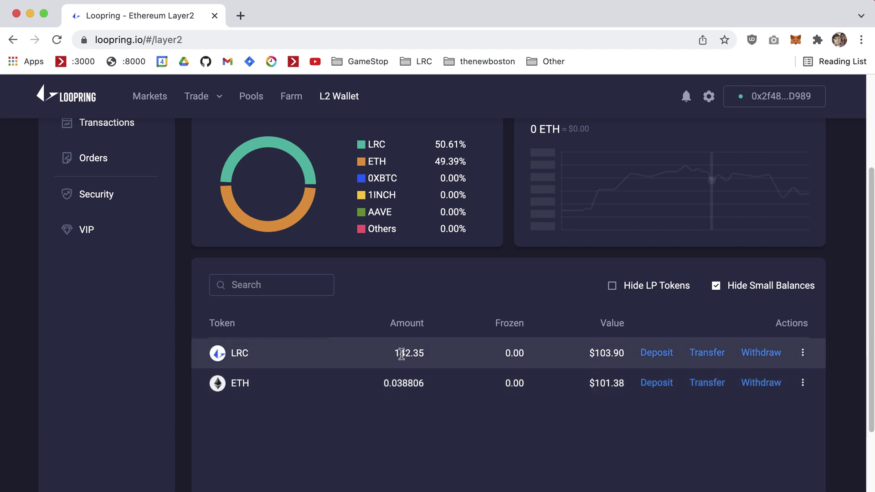
scroll(423, 354, "up", 4)
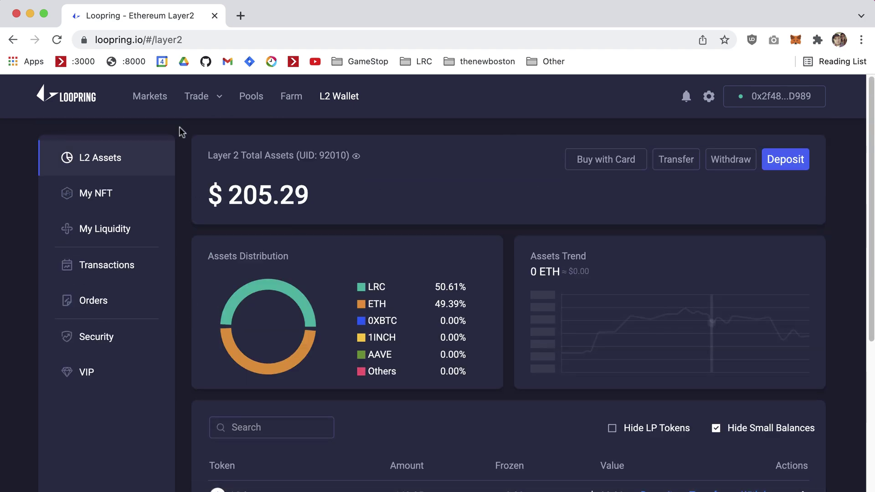
Step: Open Orders > Order History and highlight the 0.04 ETH → 141.483 LRC order
left_click(119, 304)
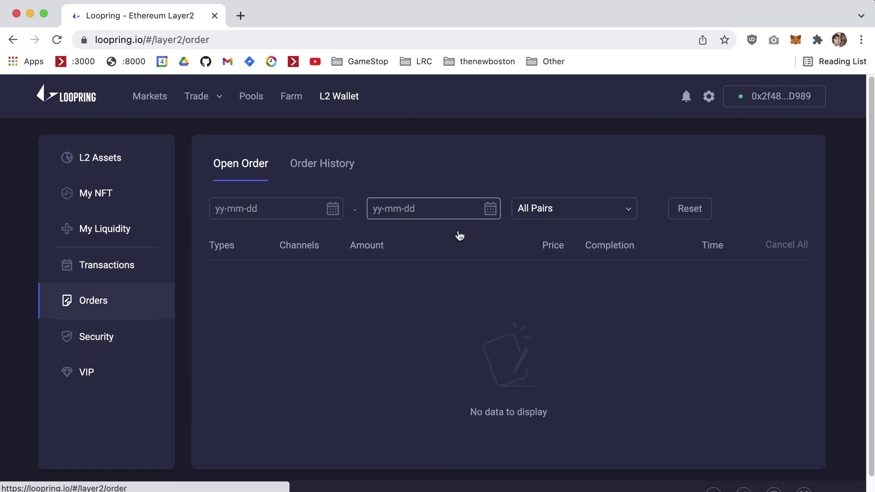
left_click(319, 166)
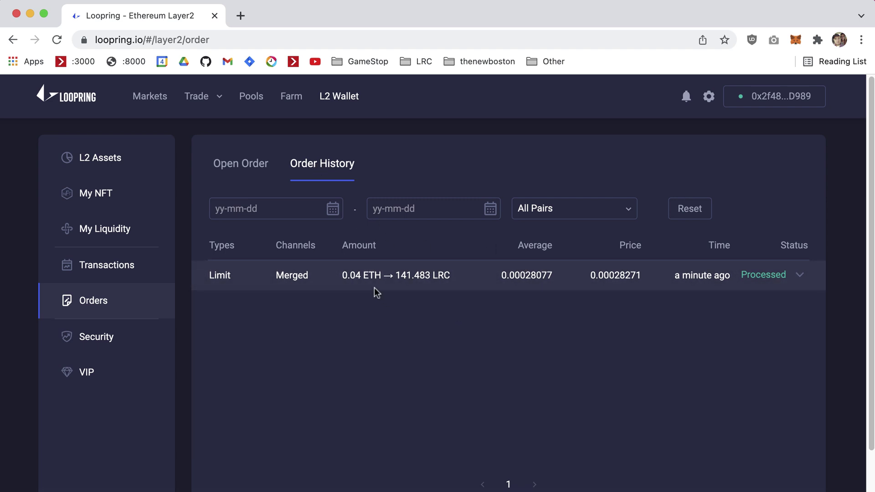
left_click_drag(346, 275, 450, 275)
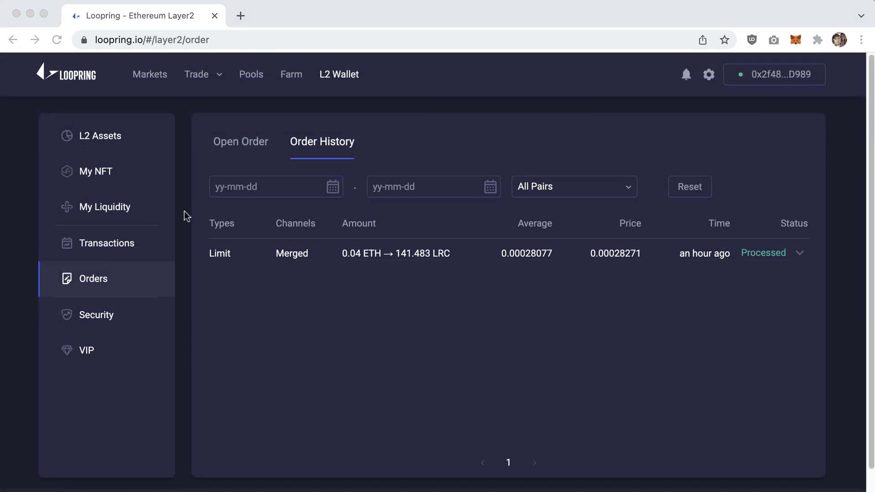
Step: Browse the AMM liquidity pools list, then open the simple LRC/ETH trade page
left_click(255, 77)
left_click(255, 81)
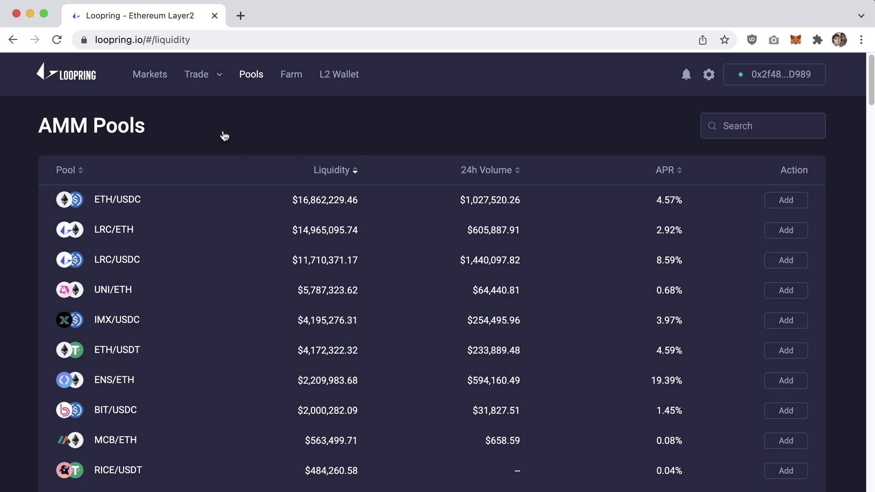
mouse_move(203, 84)
left_click(208, 116)
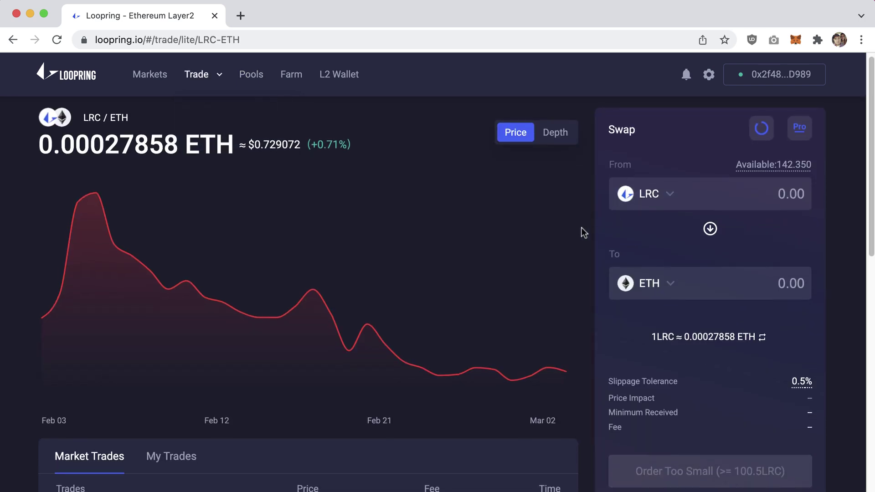
Step: Set the From token to ETH and fill the full 0.0388060 ETH balance
left_click(649, 199)
left_click(743, 220)
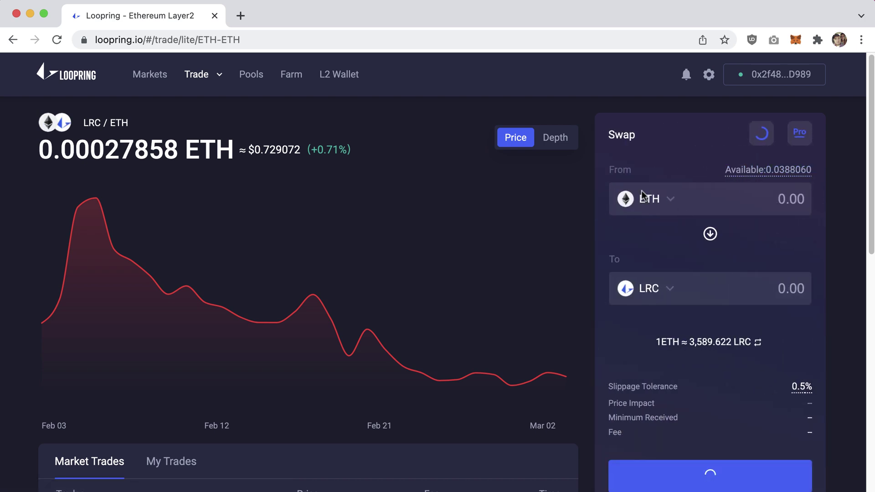
left_click(781, 173)
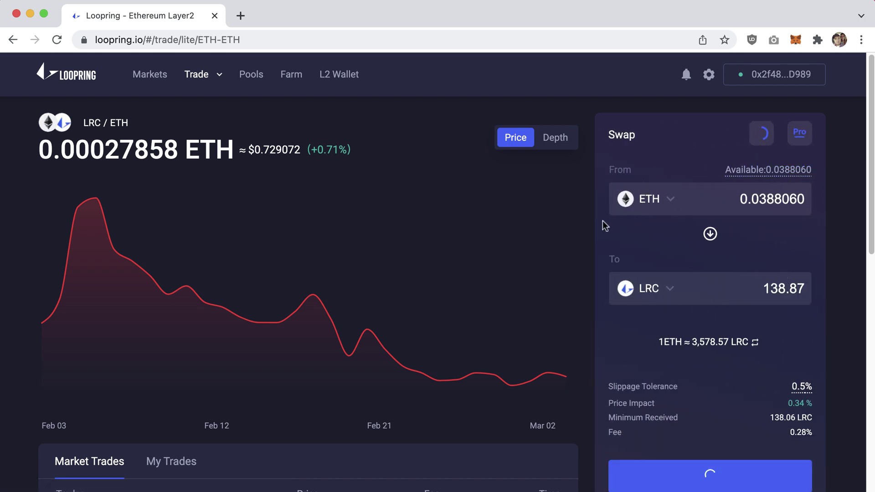
scroll(593, 209, "down", 2)
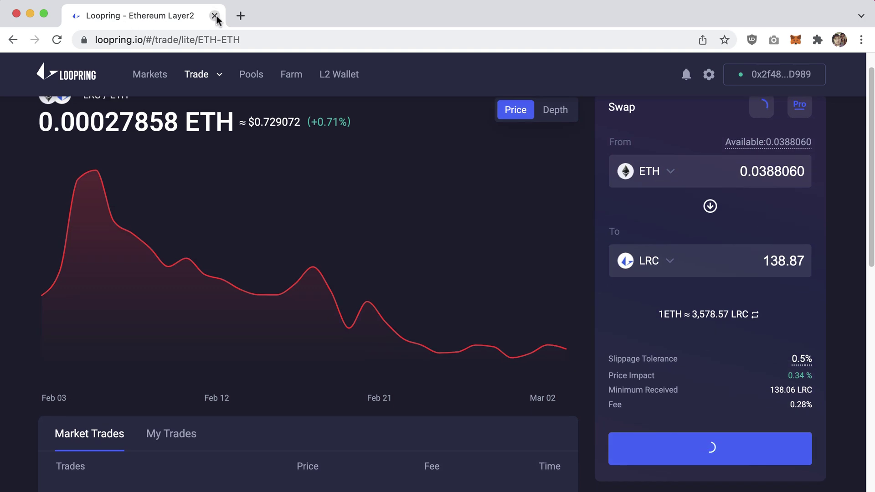
scroll(582, 229, "down", 1)
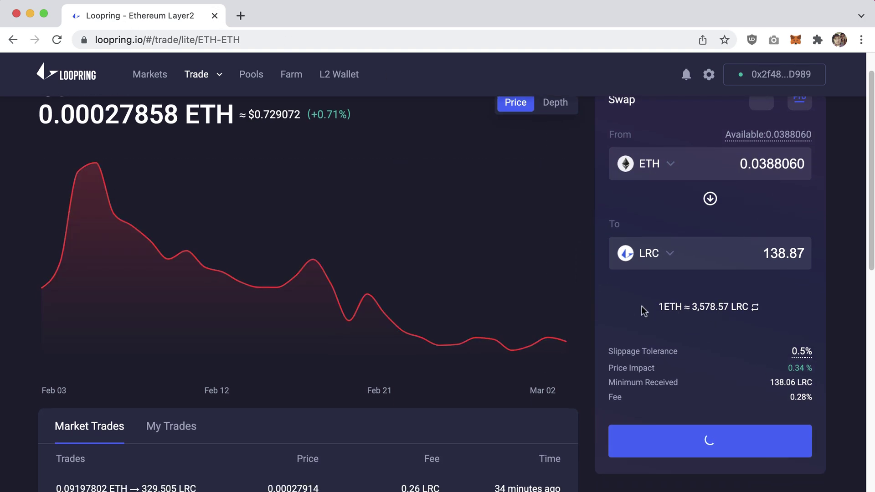
left_click(777, 137)
scroll(730, 264, "up", 2)
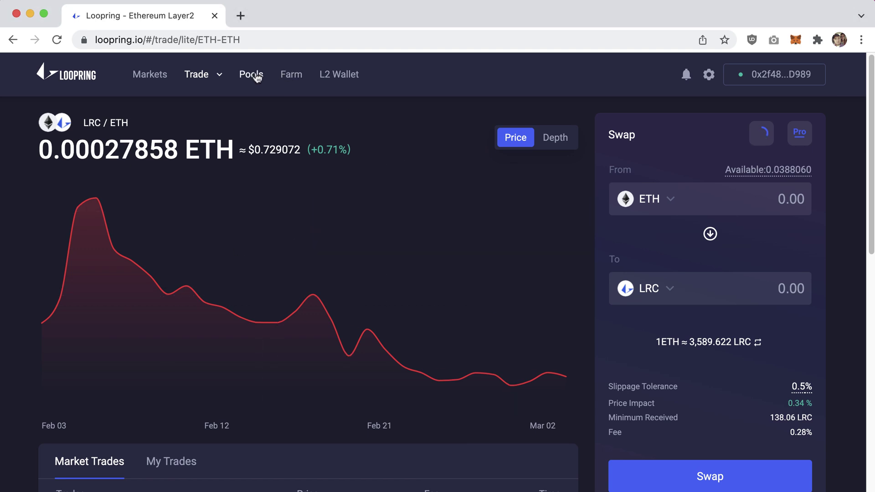
Step: Open and refresh the AMM Pools list, with LRC/ETH listed second at 2.92% APR
left_click(258, 78)
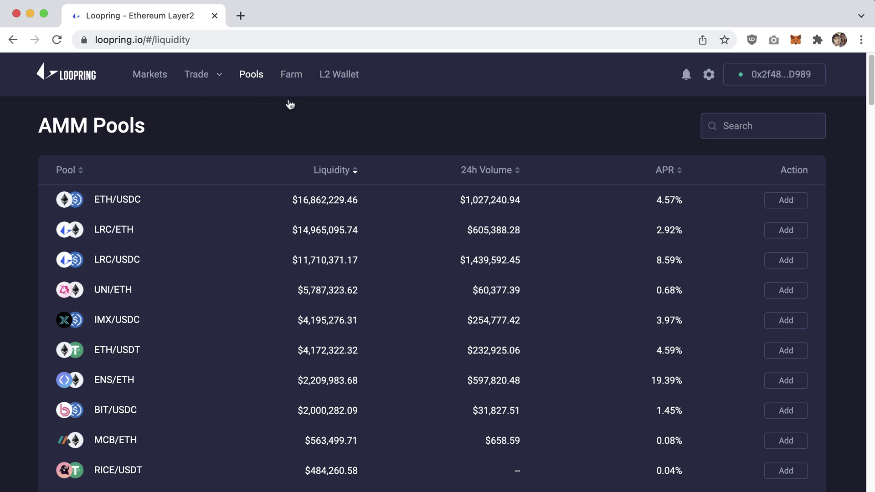
left_click(250, 76)
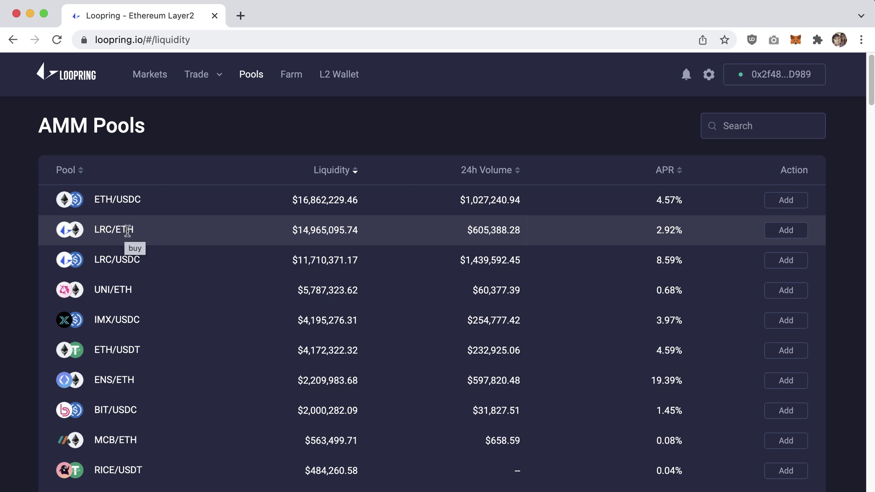
Step: Deposit 200 LRC plus the matching 0.05583204 ETH into the LRC/ETH pool
left_click(785, 231)
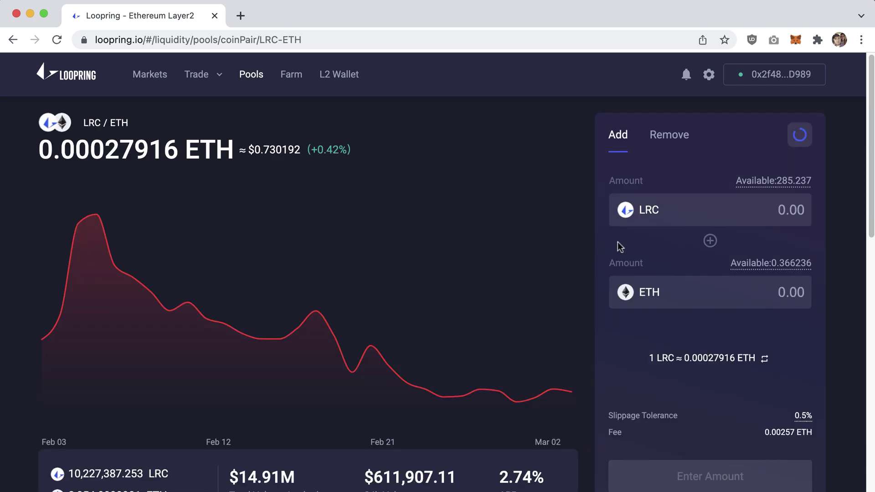
scroll(601, 246, "down", 3)
scroll(597, 255, "up", 3)
left_click(781, 212)
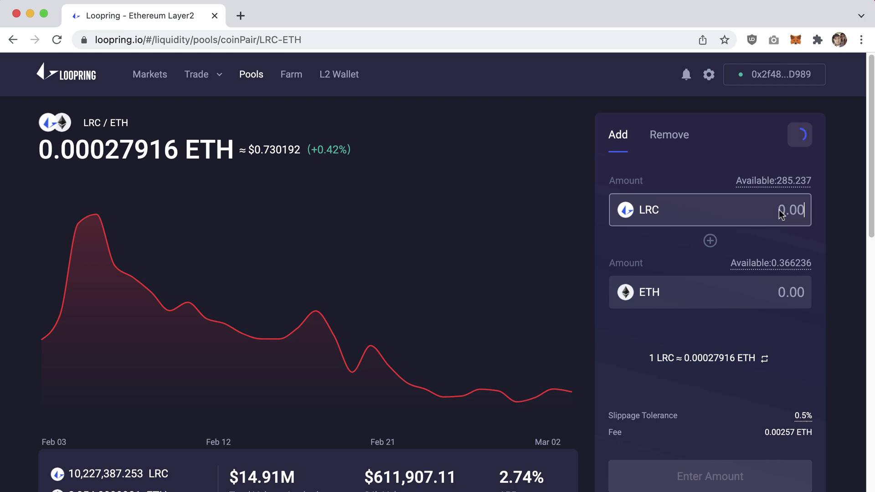
type("200")
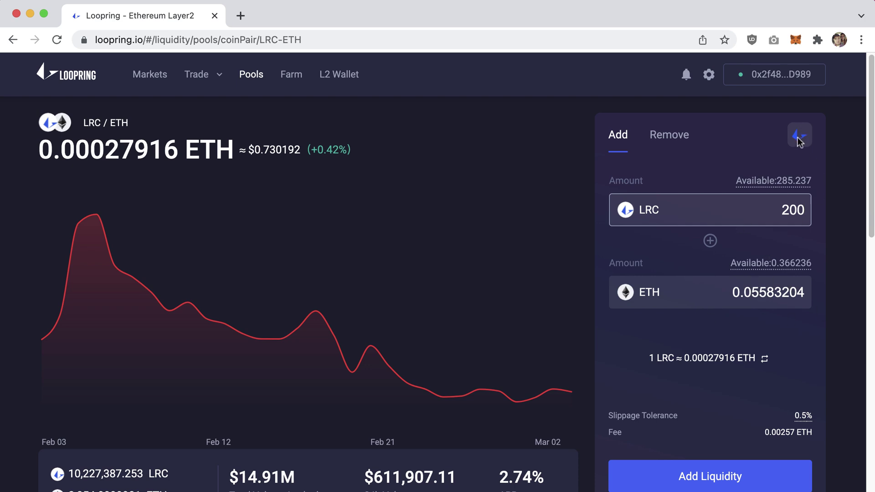
left_click(712, 476)
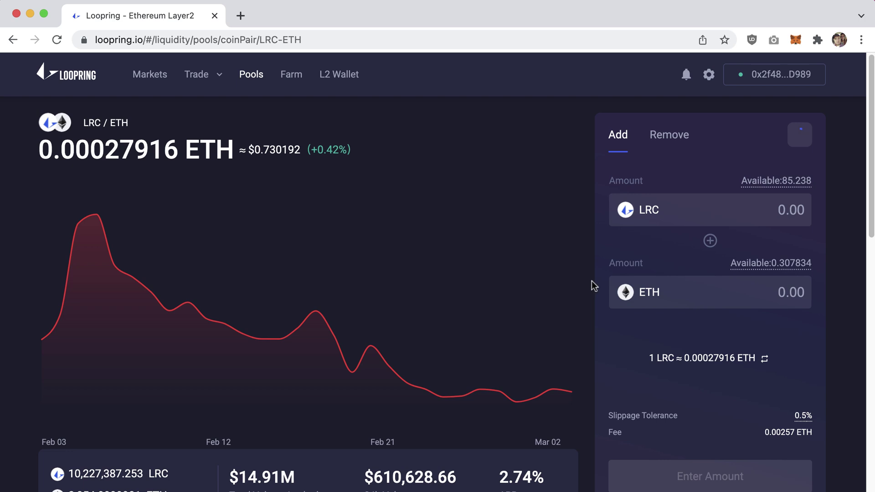
scroll(595, 286, "down", 5)
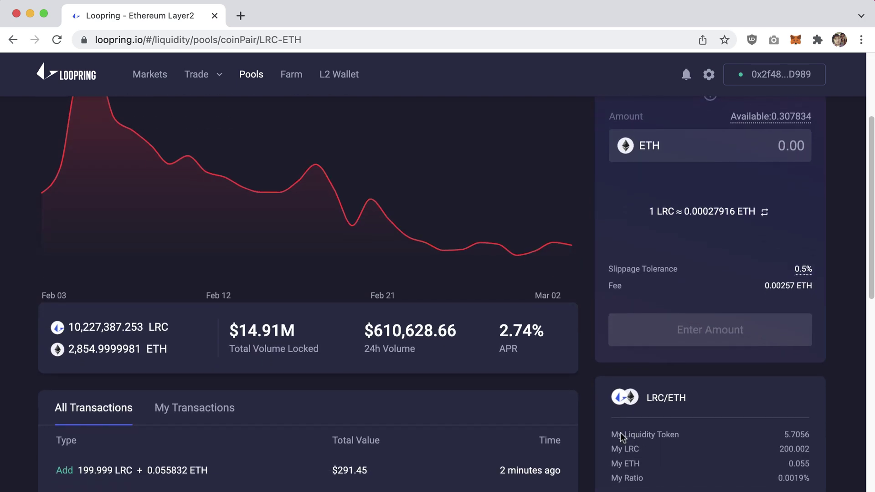
scroll(587, 393, "down", 1)
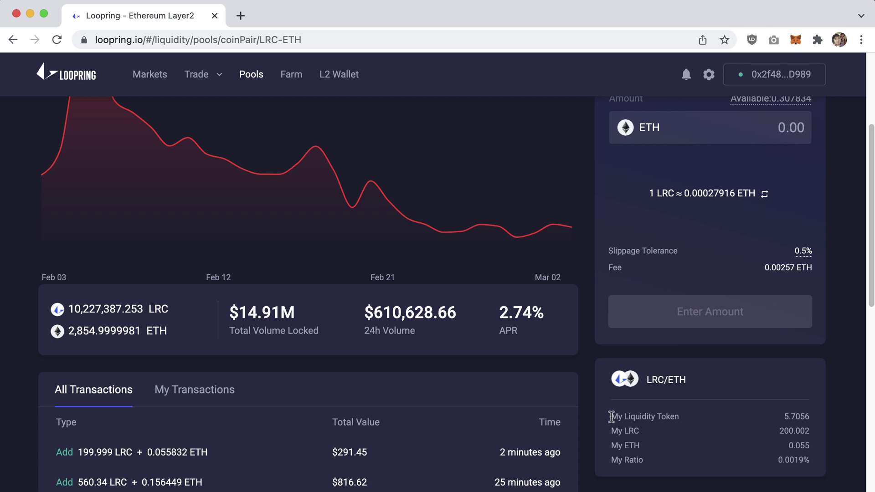
left_click_drag(610, 416, 816, 415)
left_click(816, 415)
scroll(659, 417, "up", 4)
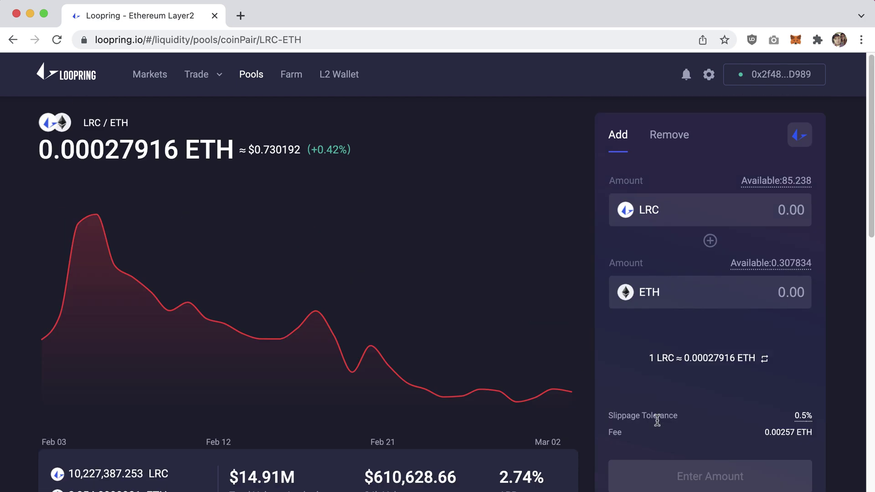
scroll(657, 420, "down", 5)
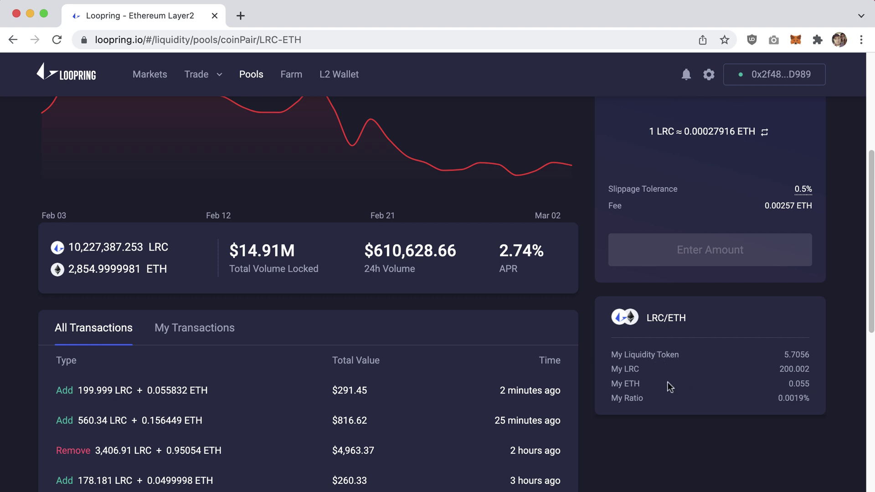
left_click_drag(808, 355, 619, 354)
left_click_drag(815, 388, 621, 370)
left_click(621, 372)
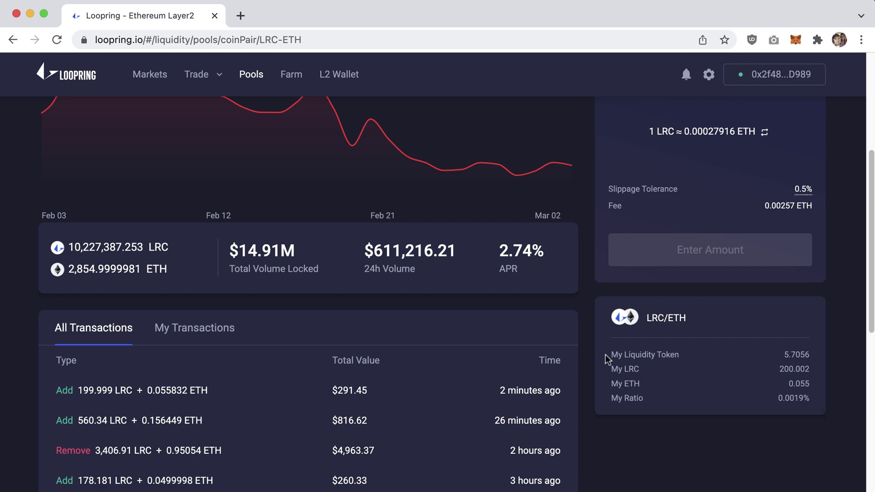
scroll(611, 364, "up", 5)
left_click(340, 77)
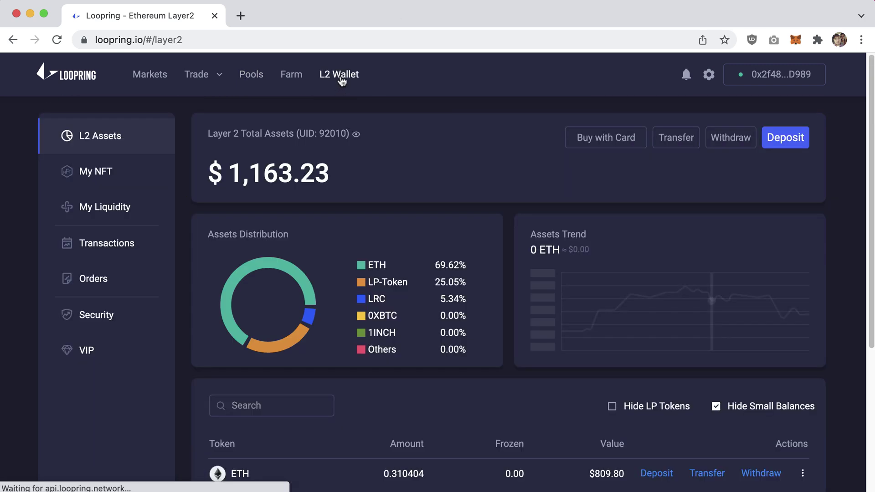
left_click(112, 209)
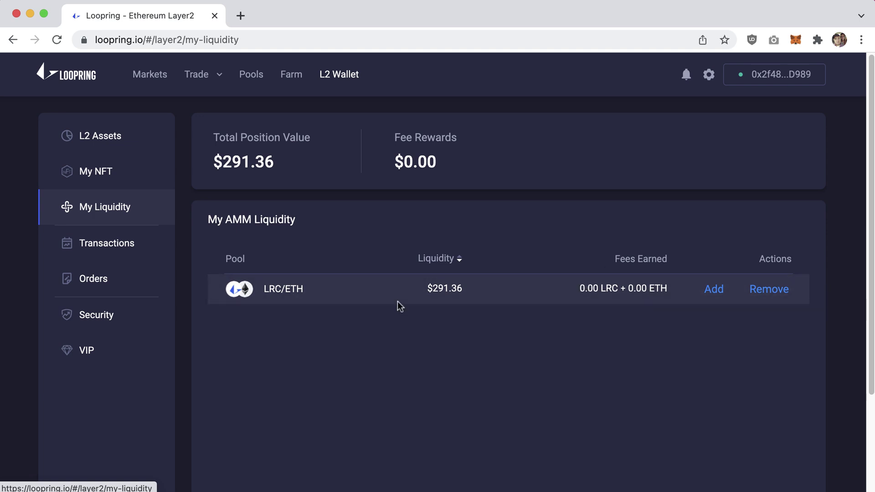
left_click(771, 292)
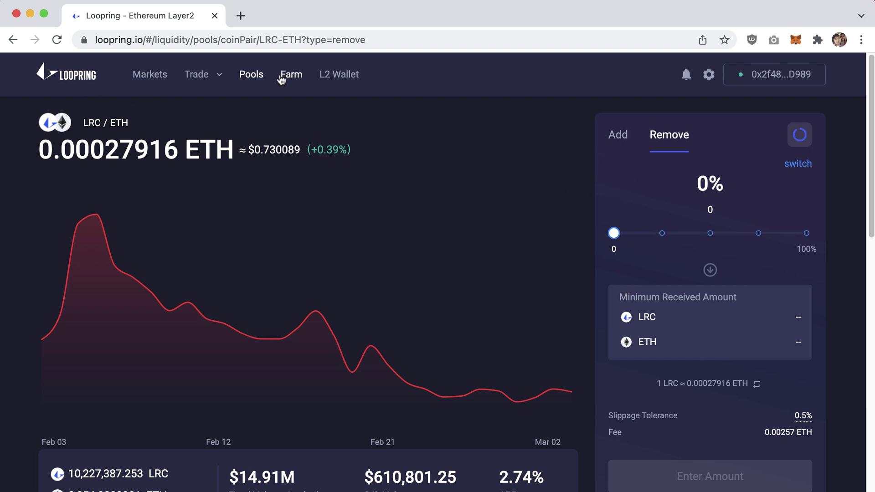
left_click(246, 81)
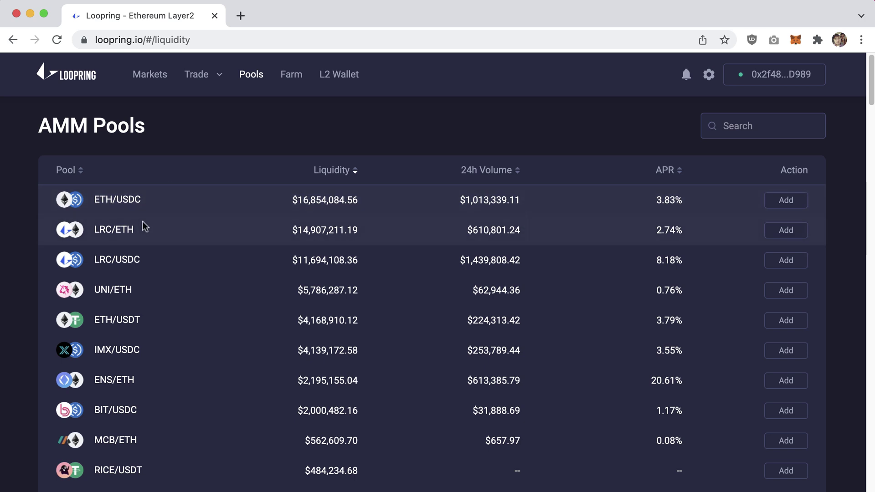
left_click(792, 231)
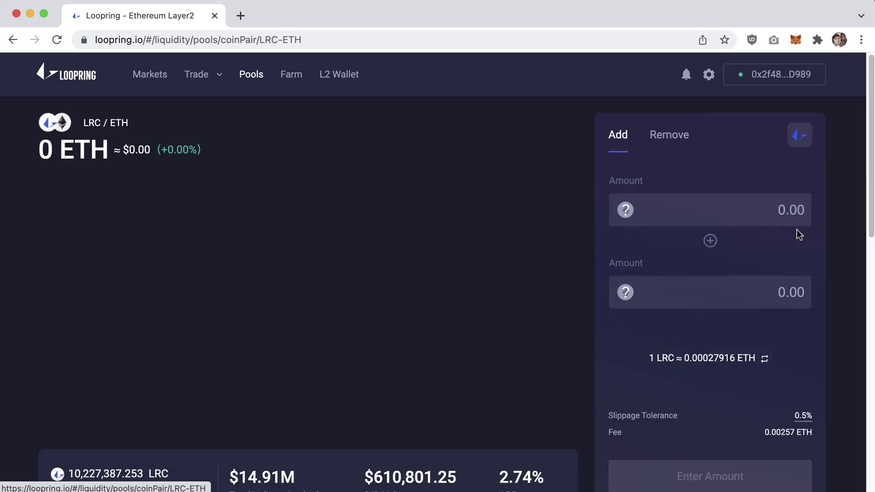
Step: Remove exactly 50% of the LRC/ETH liquidity position
left_click(671, 143)
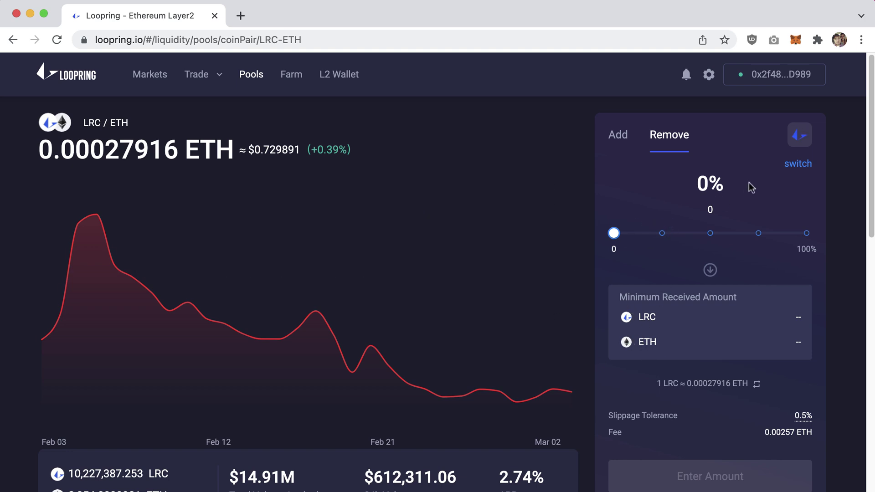
left_click_drag(614, 234, 713, 235)
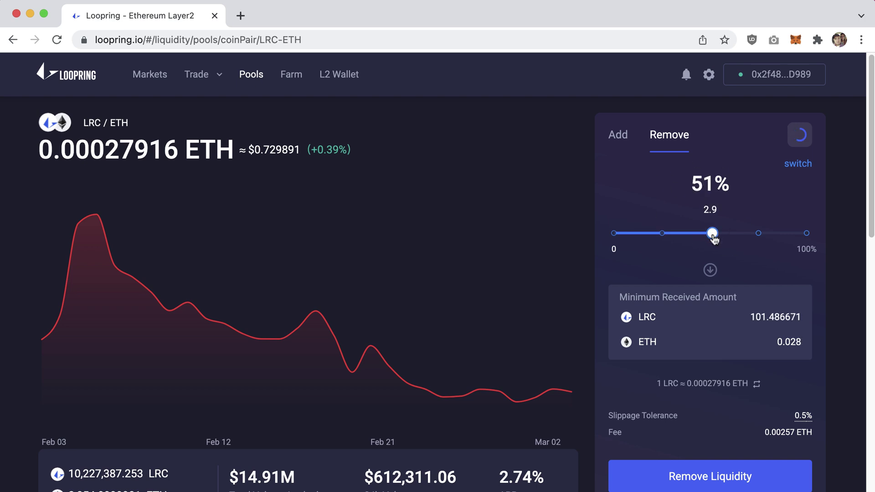
left_click(712, 235)
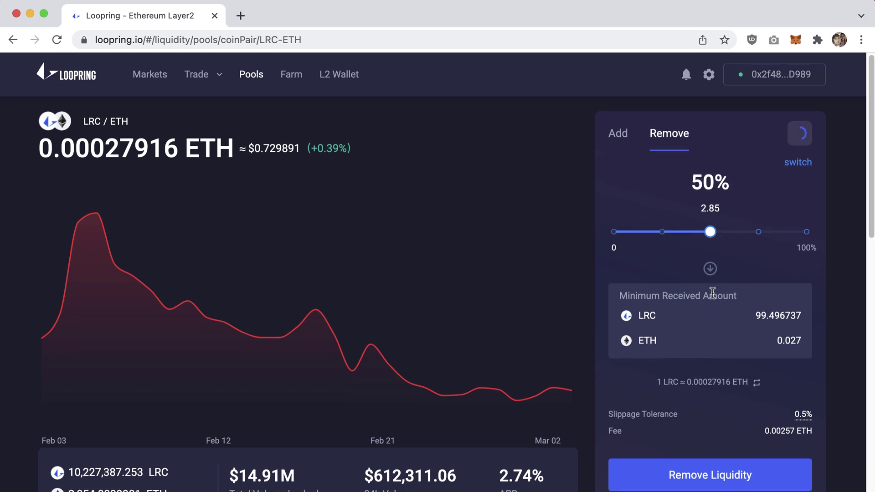
scroll(710, 274, "down", 2)
left_click(687, 392)
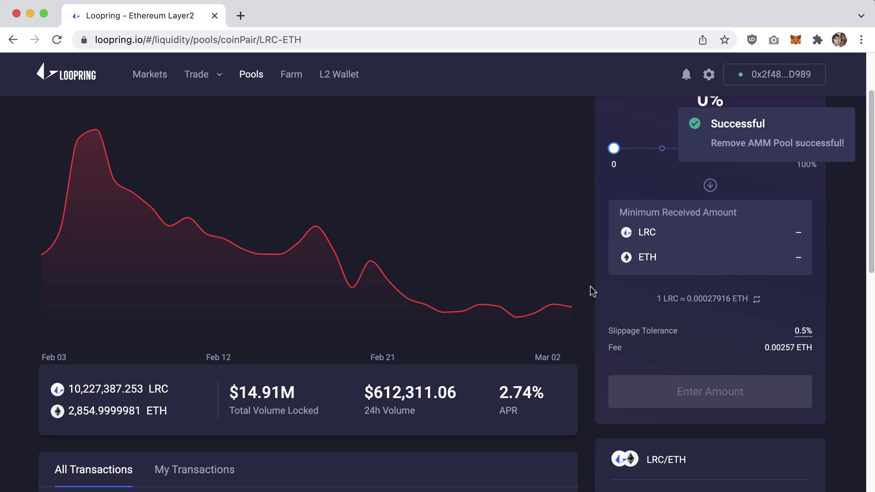
scroll(590, 292, "up", 2)
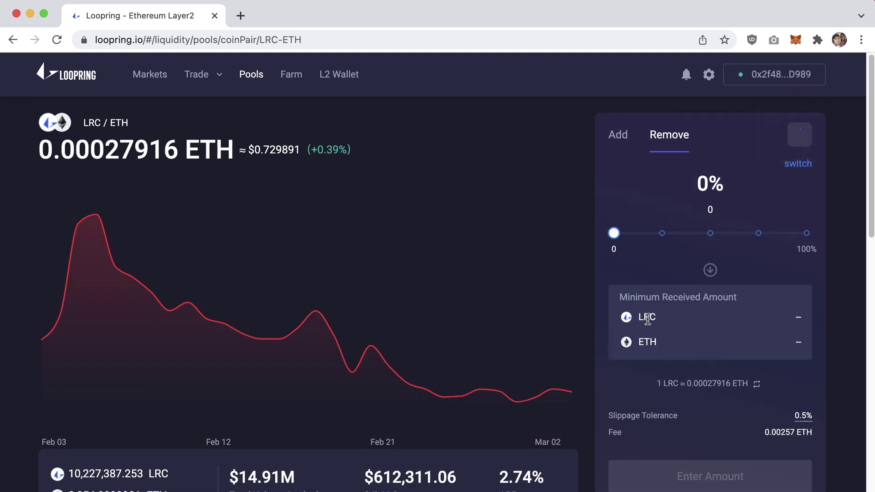
Step: Check the remaining $145.77 position under L2 Wallet's My Liquidity
double_click(647, 317)
left_click_drag(661, 348, 615, 349)
left_click(651, 342)
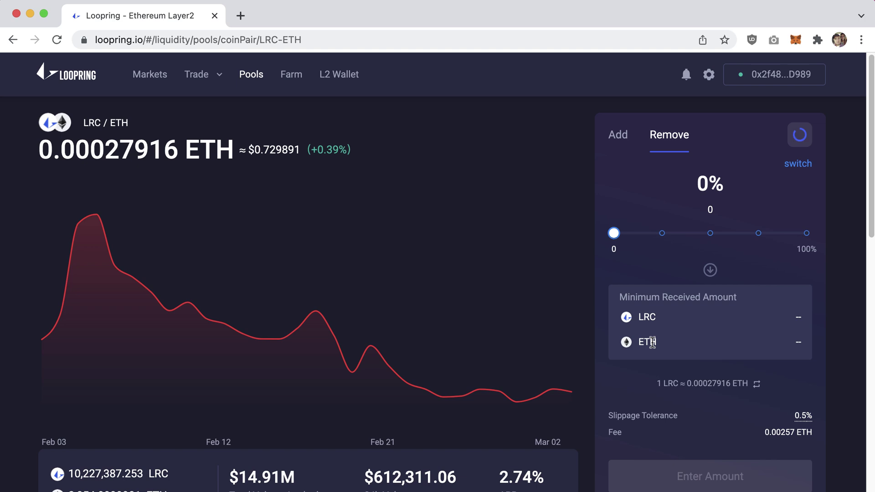
left_click(334, 86)
left_click(128, 214)
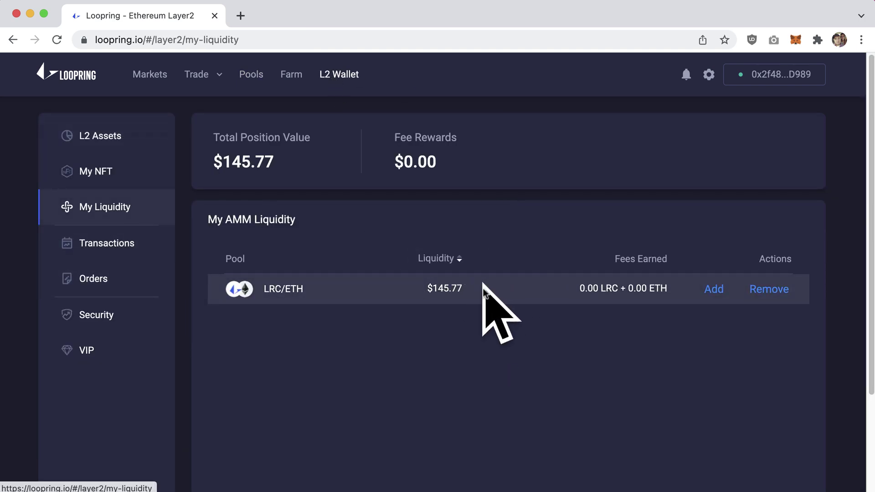
Step: Review the L2 Assets token table, now totalling $1,157.48 with LRC at 11.68%
left_click(100, 136)
scroll(429, 262, "down", 2)
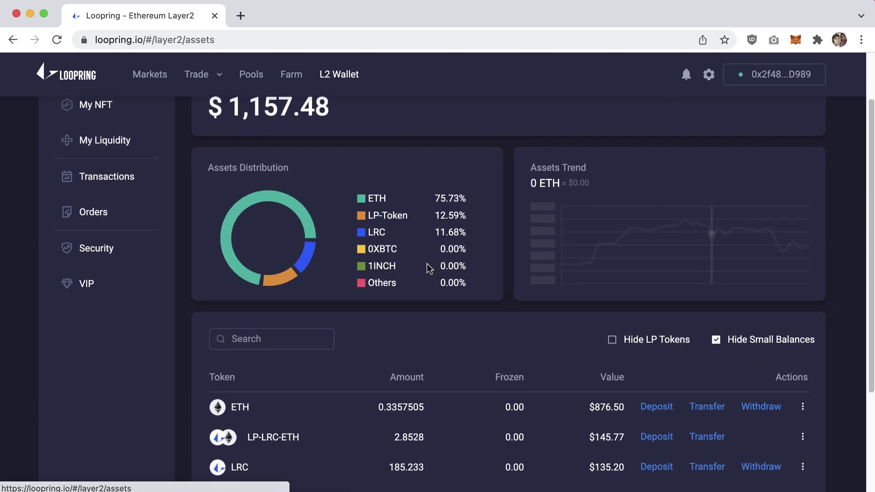
scroll(428, 269, "down", 3)
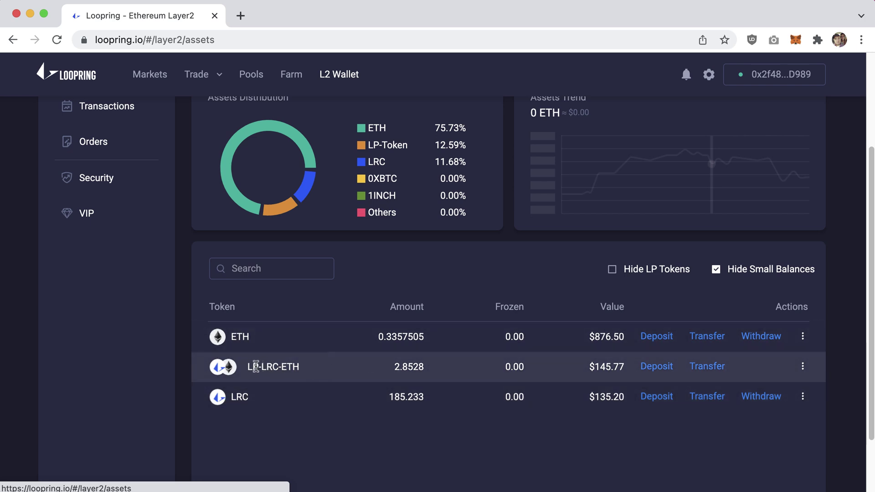
scroll(540, 384, "up", 3)
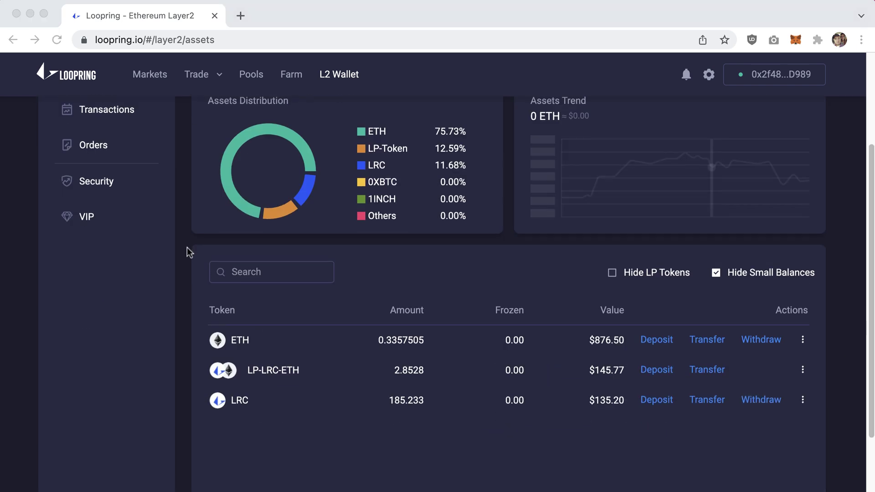
scroll(187, 251, "up", 4)
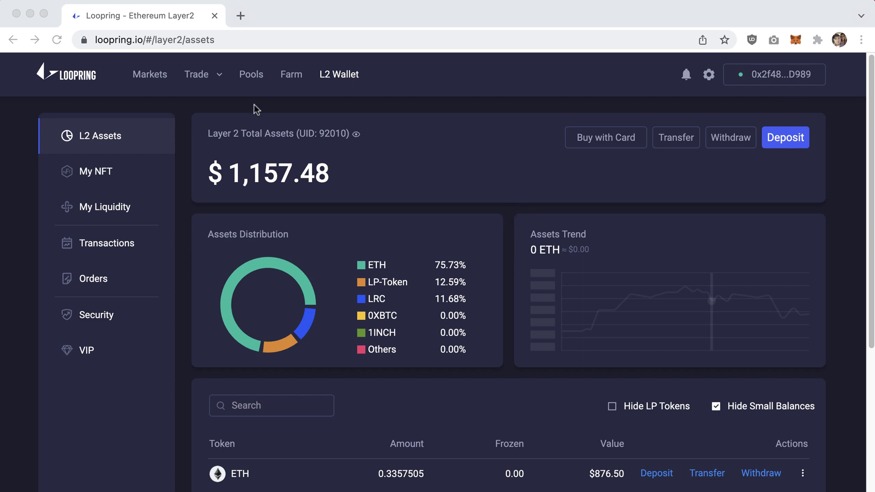
Step: Open the professional LRC-ETH trading view and set the order form to Market orders
left_click(201, 75)
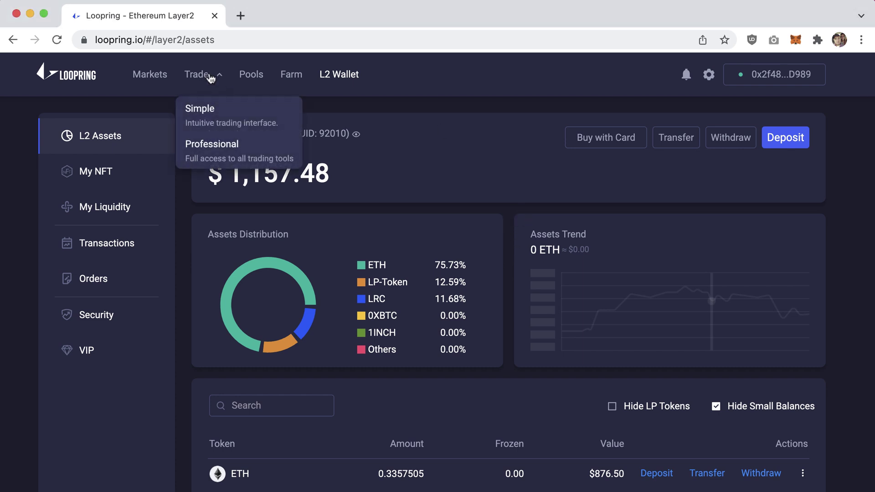
left_click(233, 150)
left_click(166, 74)
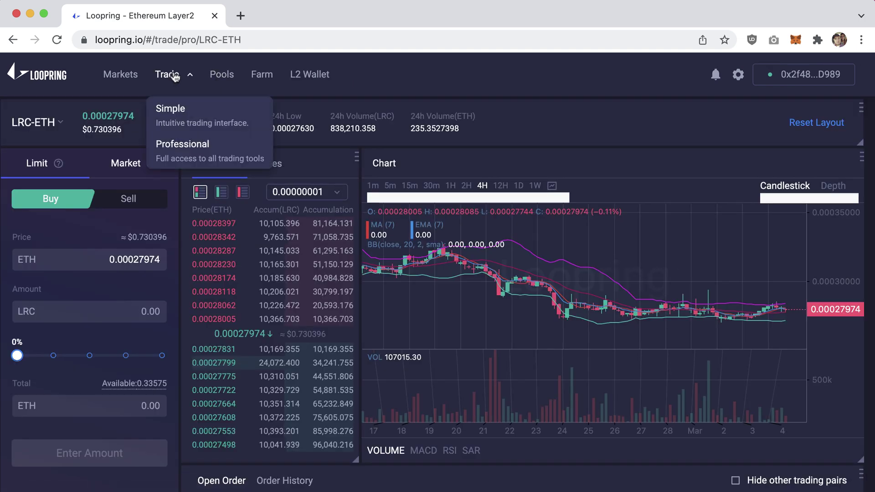
left_click(218, 118)
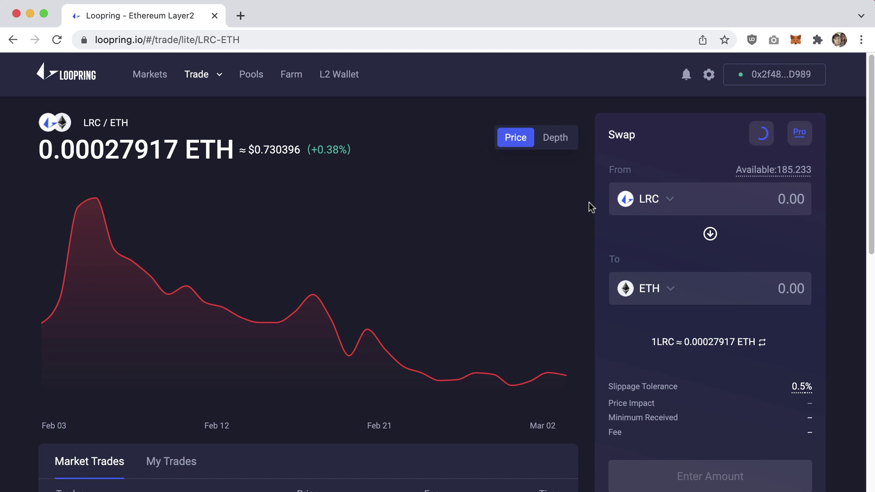
mouse_move(198, 79)
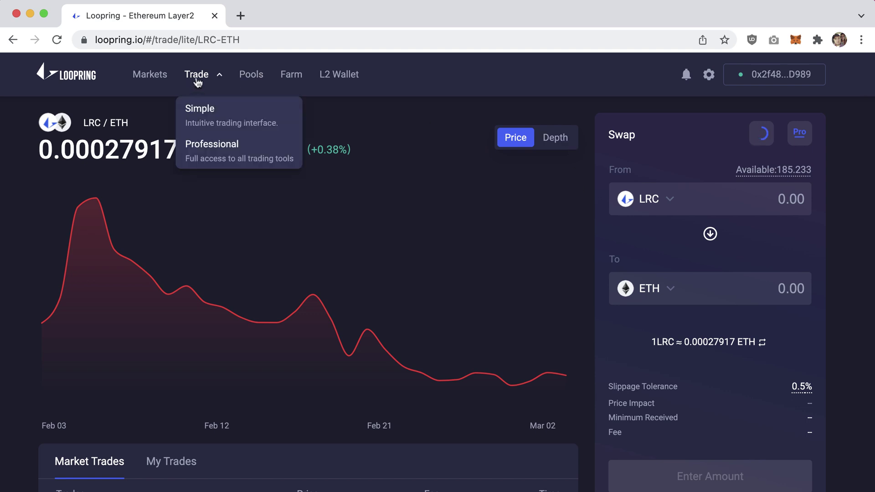
left_click(235, 158)
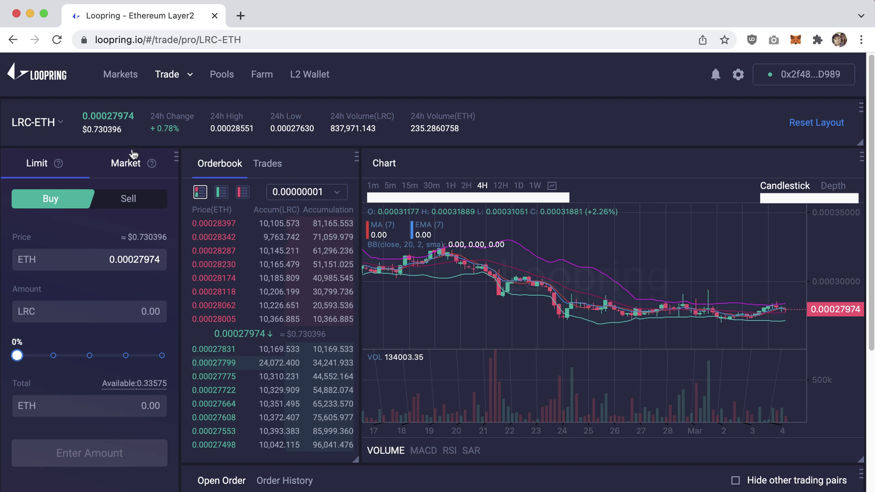
left_click(132, 174)
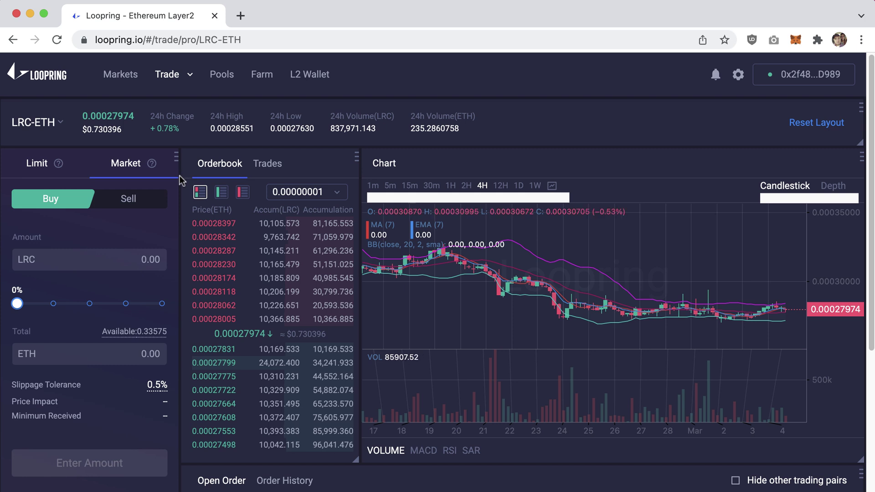
mouse_move(173, 75)
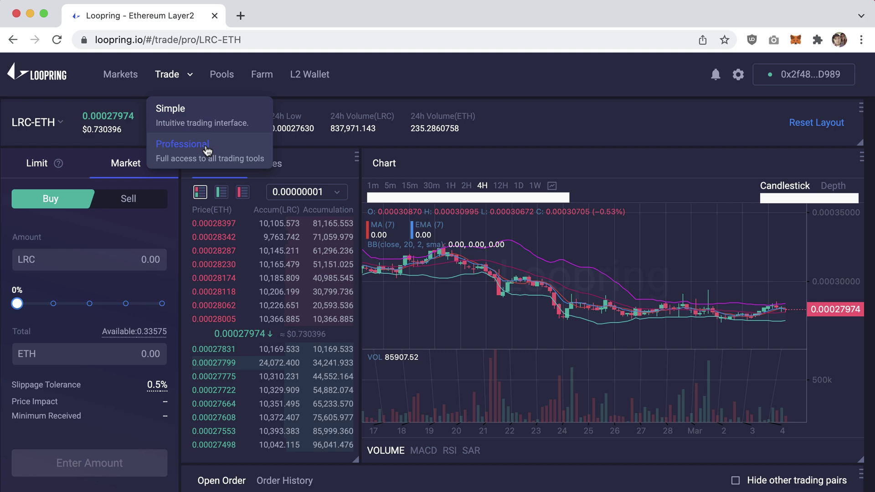
Step: Open the ETH Withdraw form from the L2 Wallet, showing 0.3357505 ETH available
left_click(309, 75)
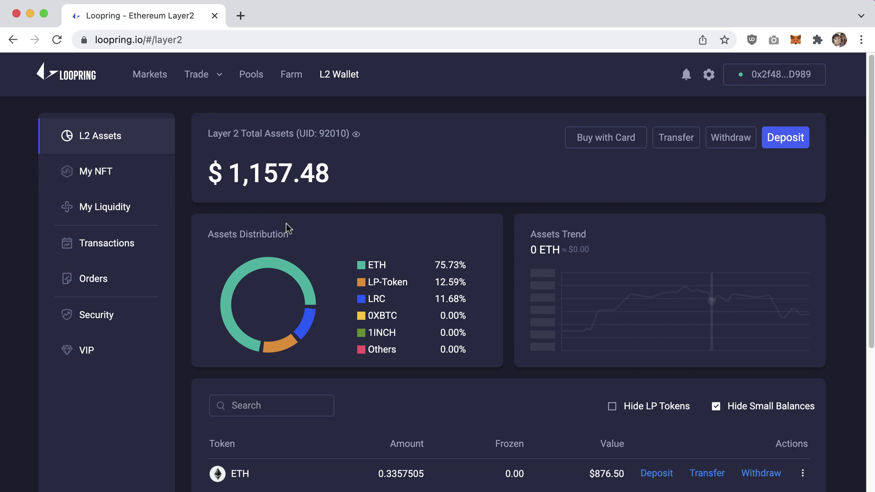
left_click(731, 138)
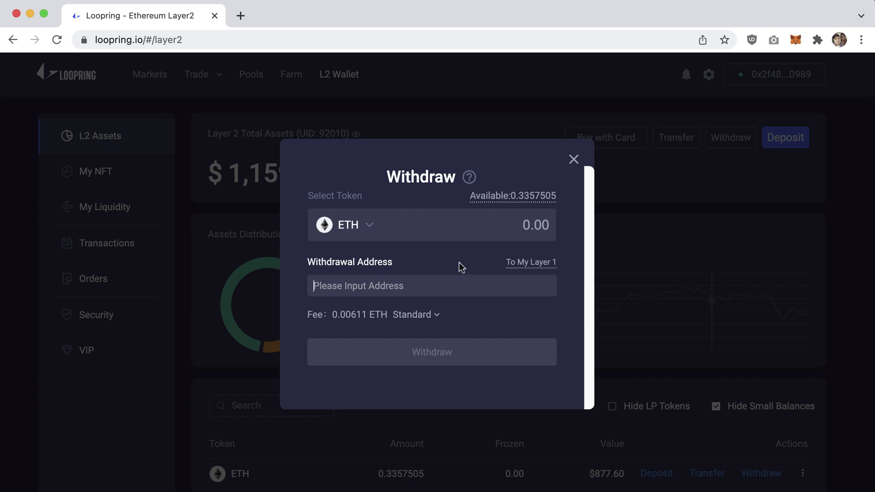
Step: Set the withdrawal amount to 0.05 ETH
left_click(531, 197)
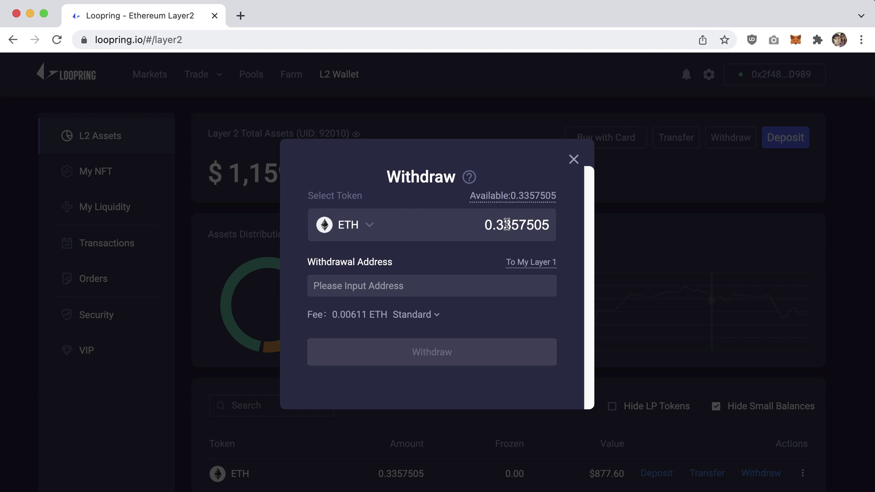
left_click_drag(504, 224, 578, 232)
key("BackSpace")
key("BackSpace")
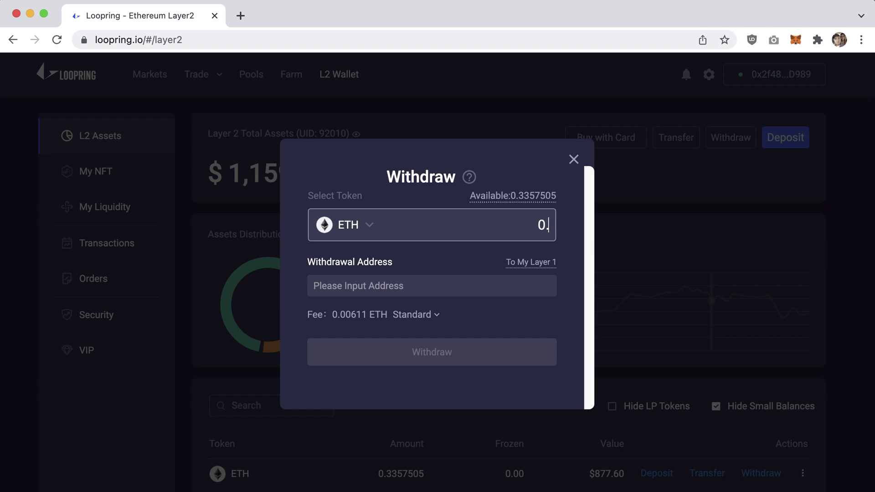
type("05")
Step: Paste the wallet's own layer-1 address from MetaMask as the withdrawal address
left_click(796, 40)
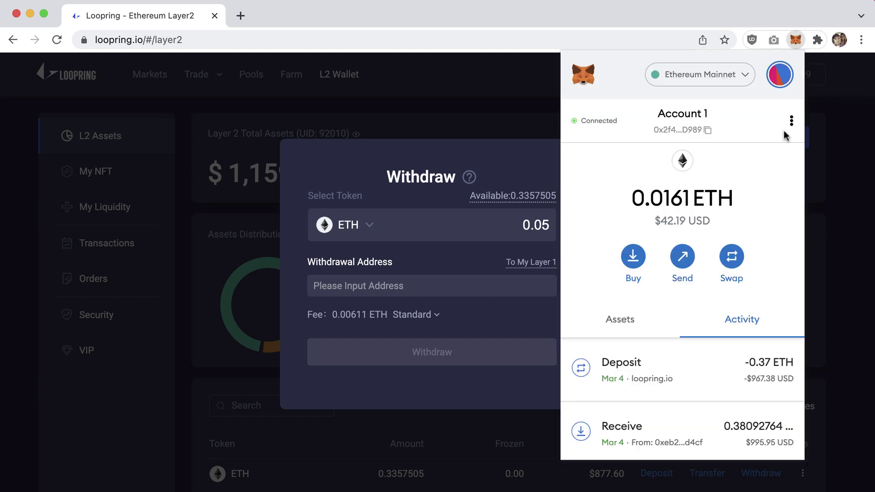
left_click(699, 136)
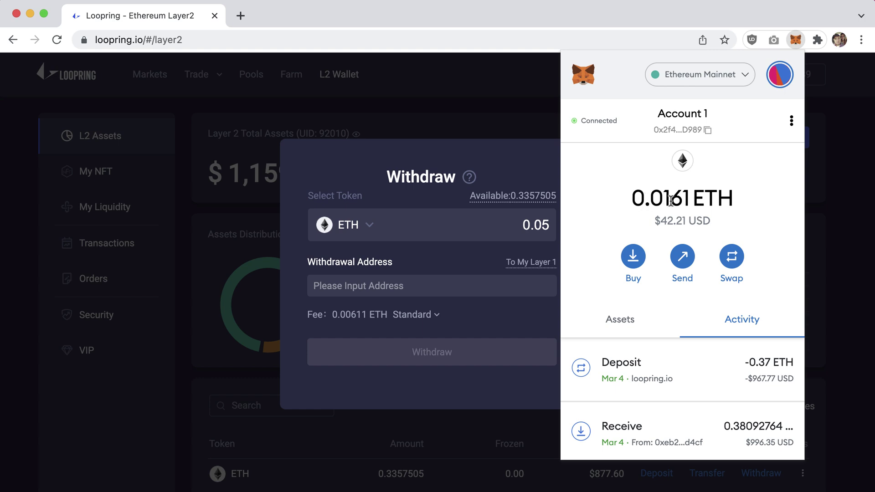
left_click(426, 283)
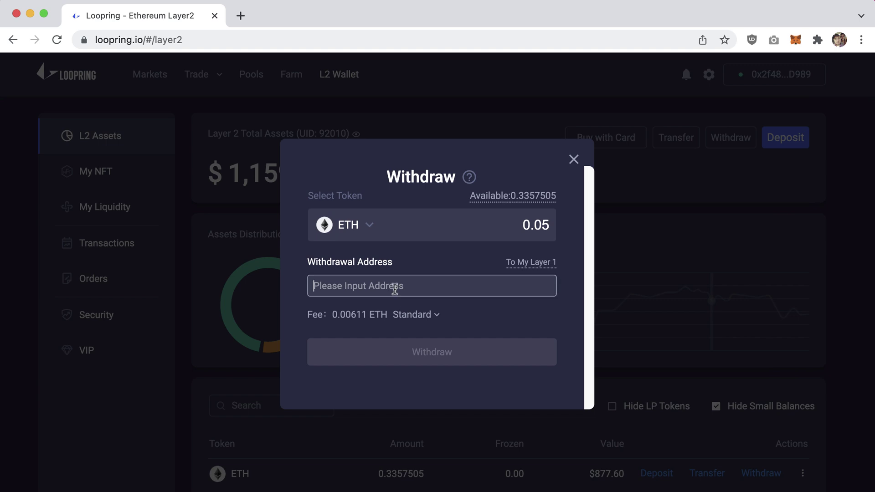
key("super+v")
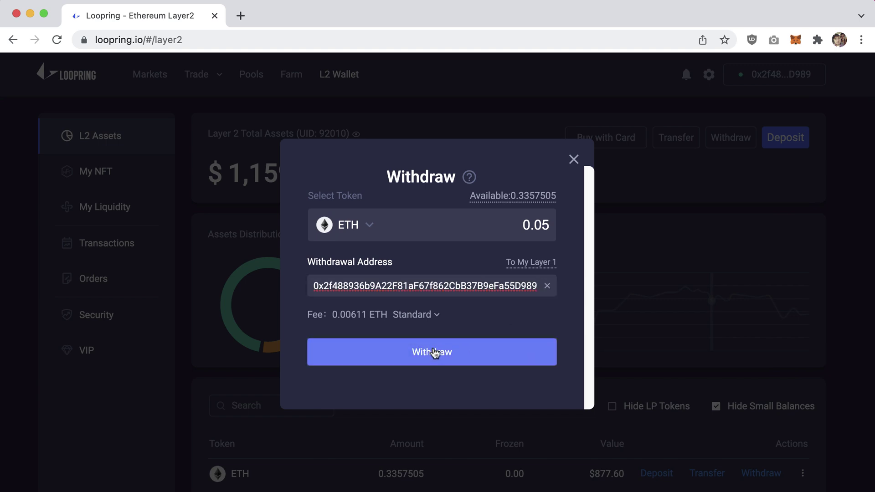
Step: Submit the 0.05 ETH withdrawal and sign the request in MetaMask
left_click(442, 351)
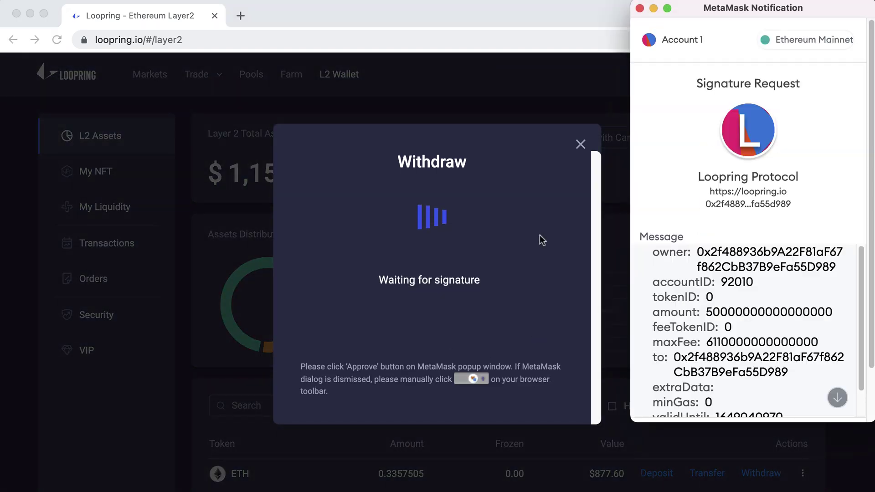
scroll(729, 214, "down", 3)
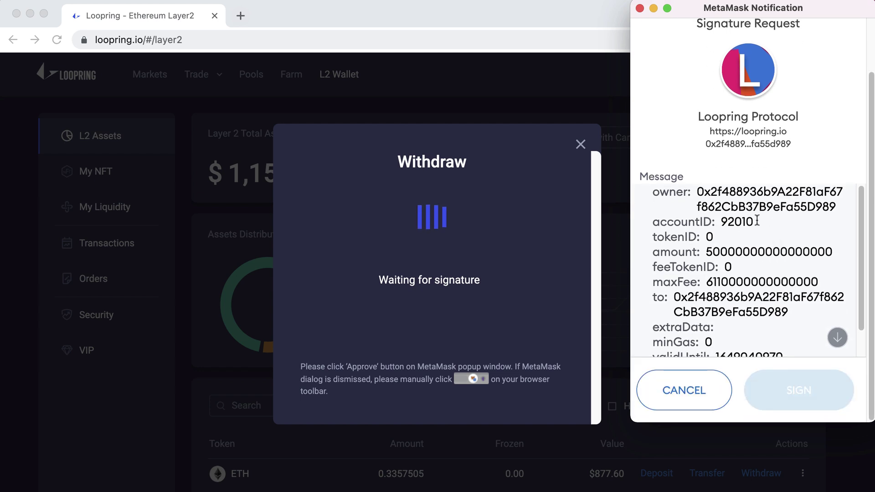
scroll(760, 306, "down", 2)
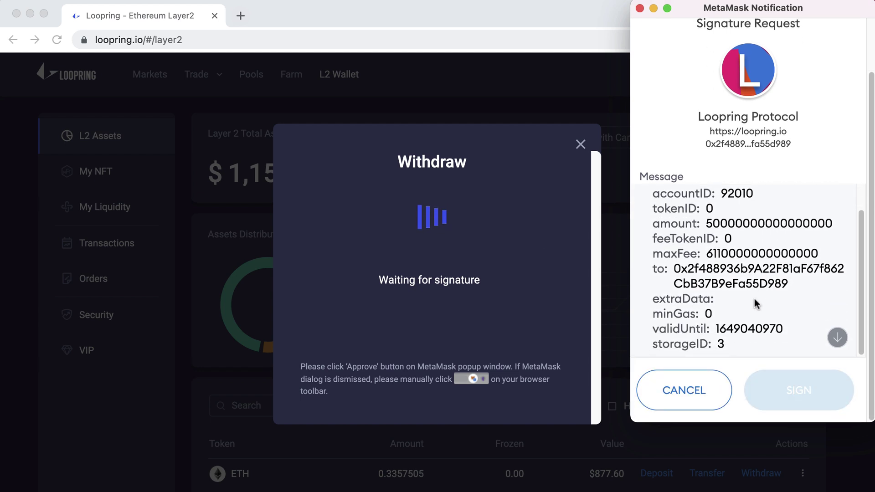
left_click(834, 336)
left_click(796, 391)
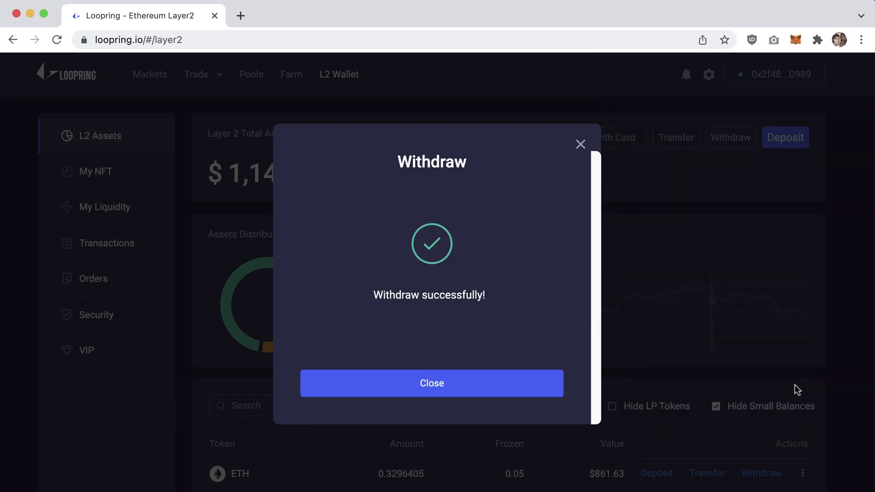
Step: Close the success dialog and check the layer-1 balance in the MetaMask popup
left_click(435, 382)
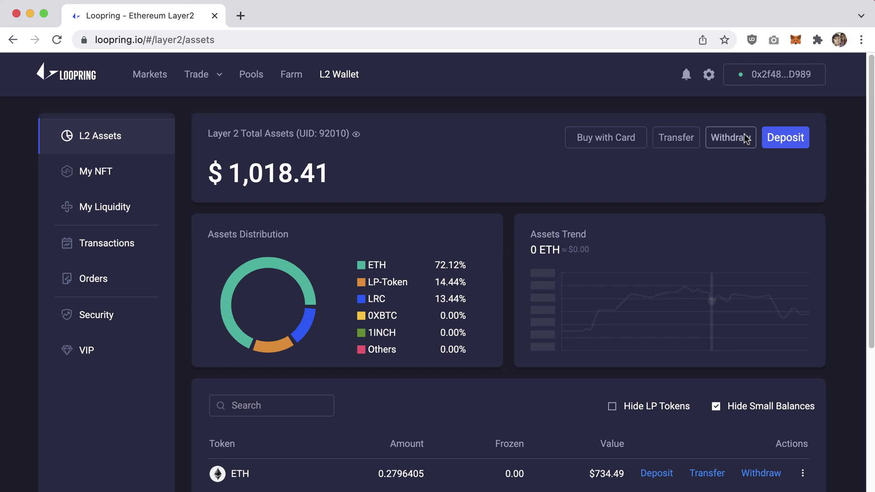
left_click(795, 41)
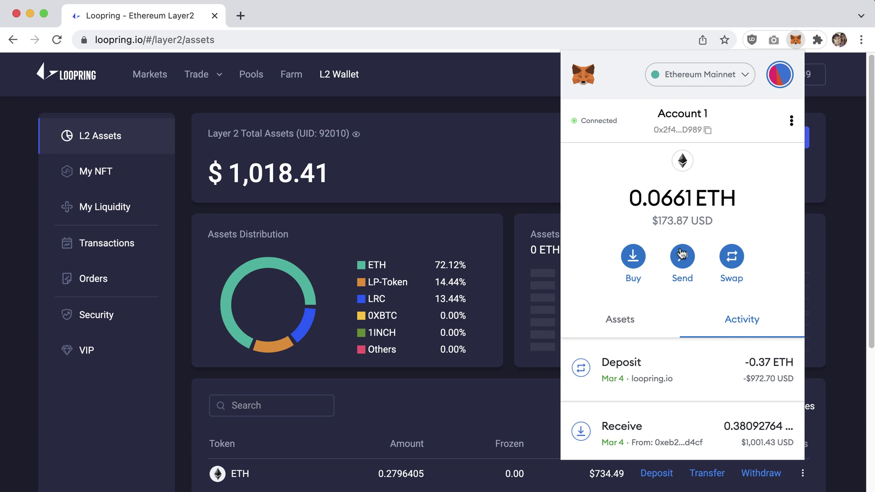
left_click(516, 255)
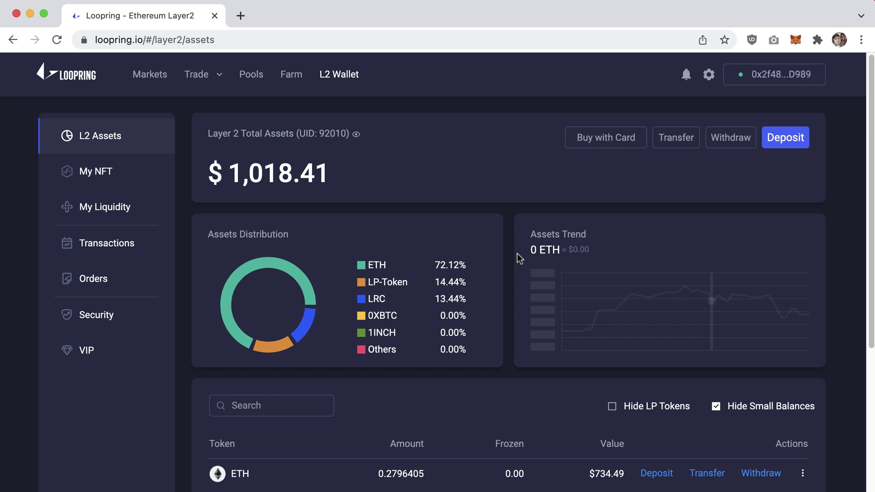